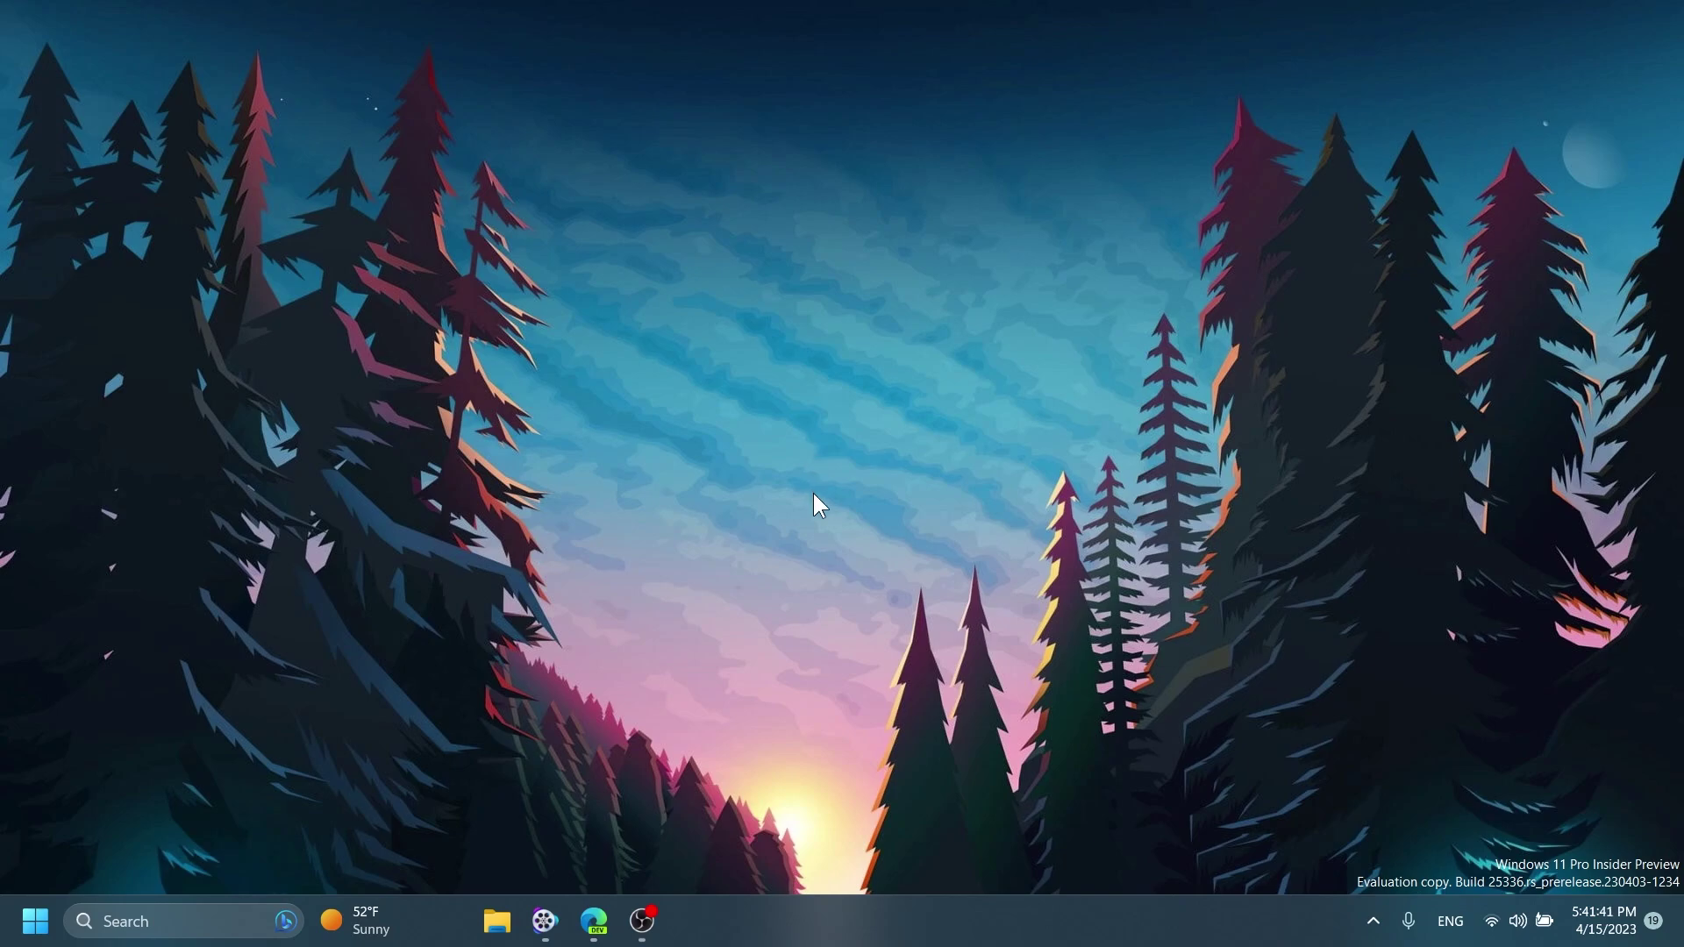
# Bring up VideoProc Converter's start screen from the taskbar.
pyautogui.click(594, 921)
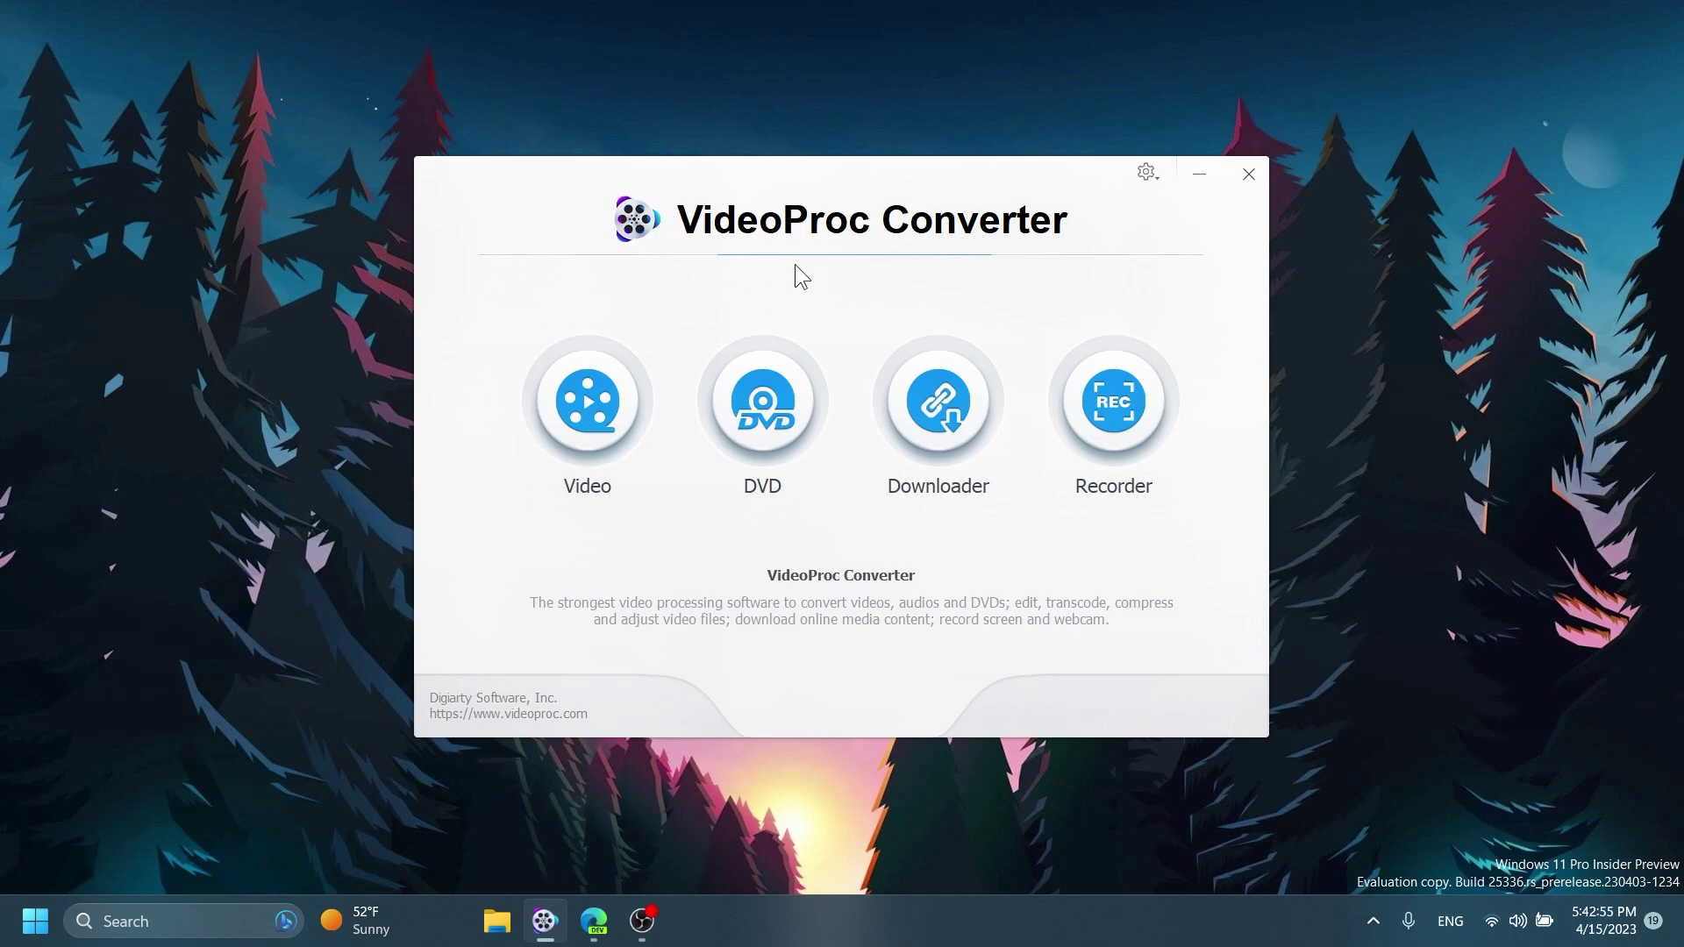
# Enter the Video workspace, browse the format tabs, and pick Compress from the Toolbox.
pyautogui.click(565, 386)
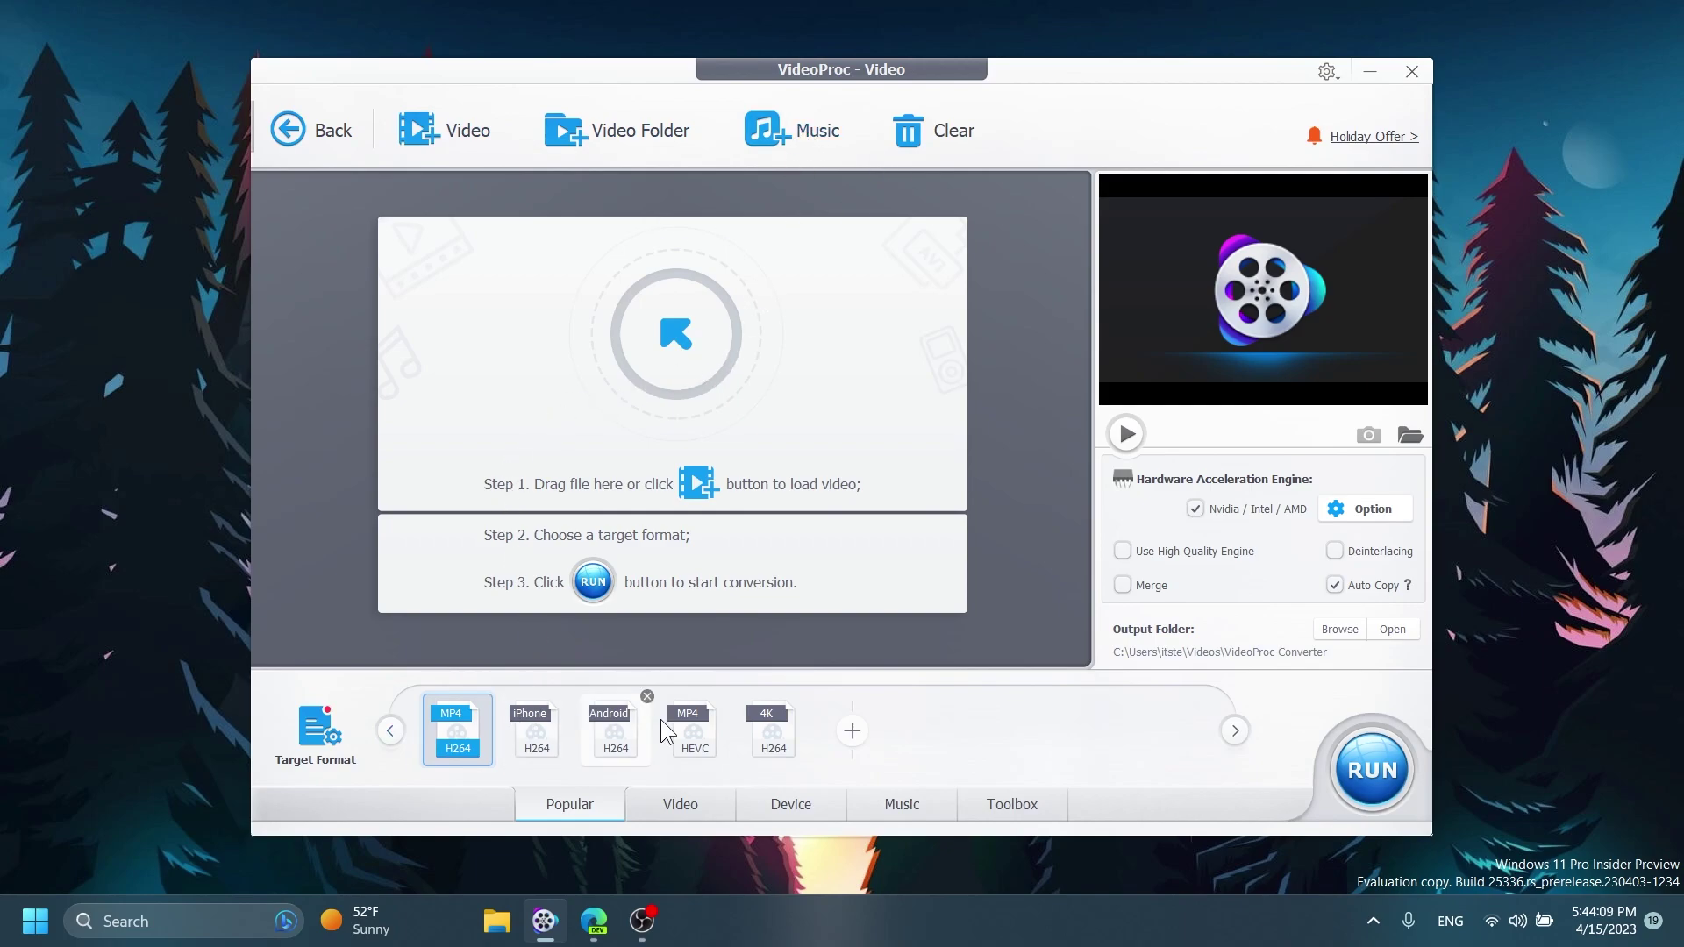
pyautogui.click(663, 805)
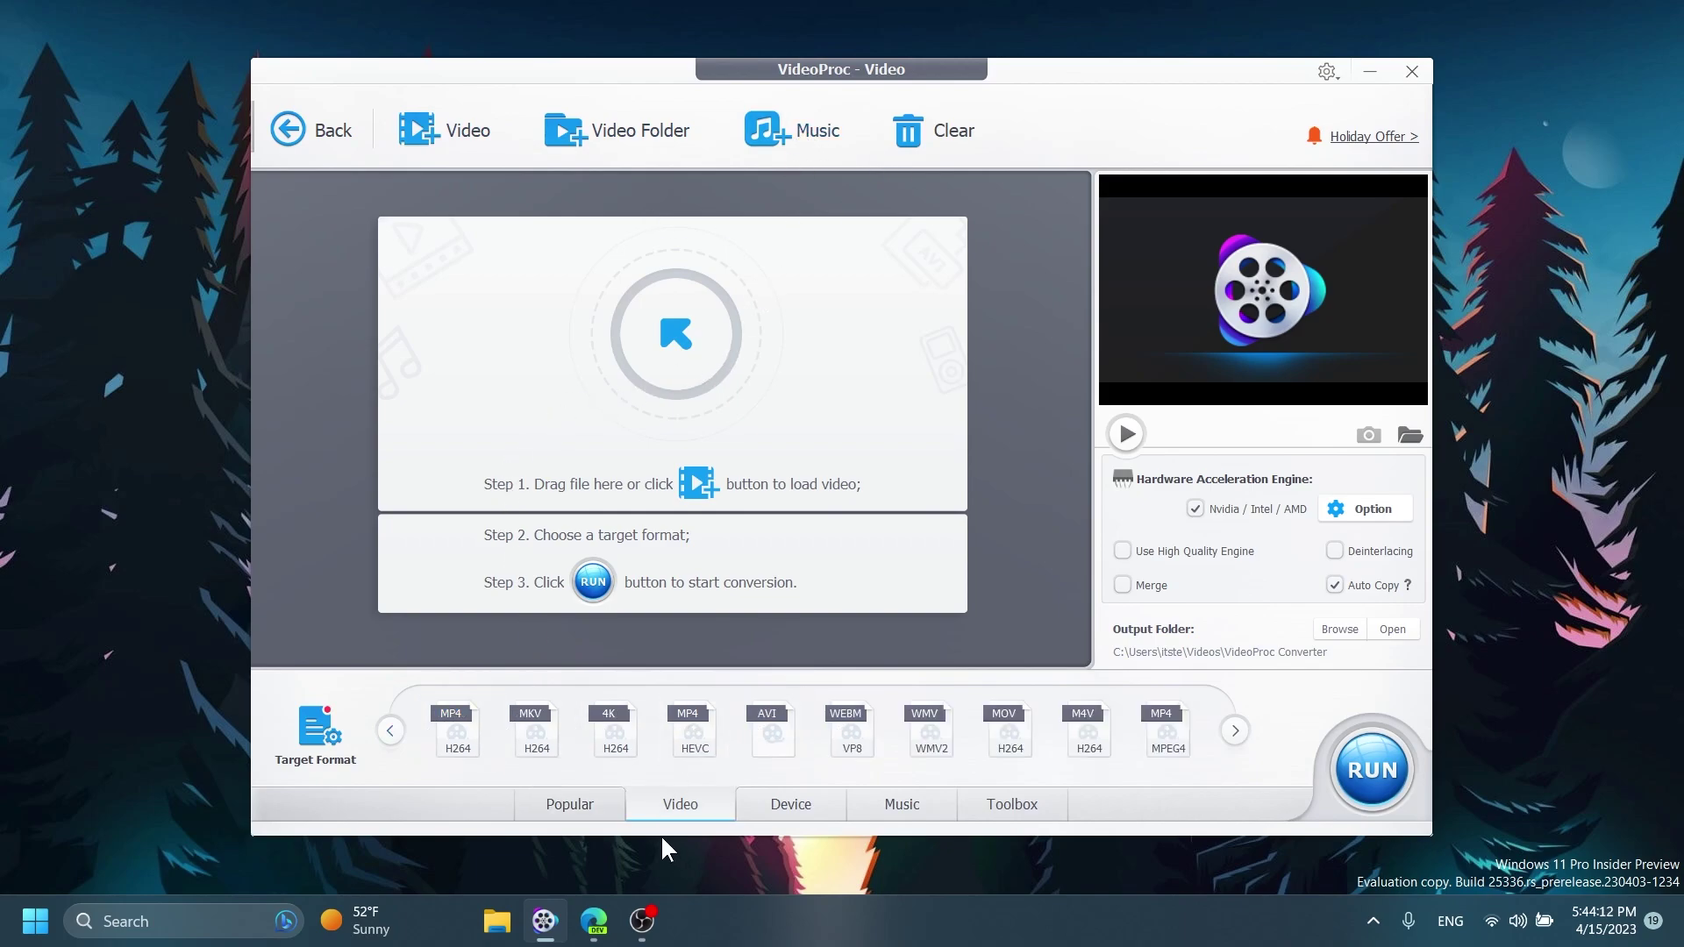
pyautogui.click(581, 813)
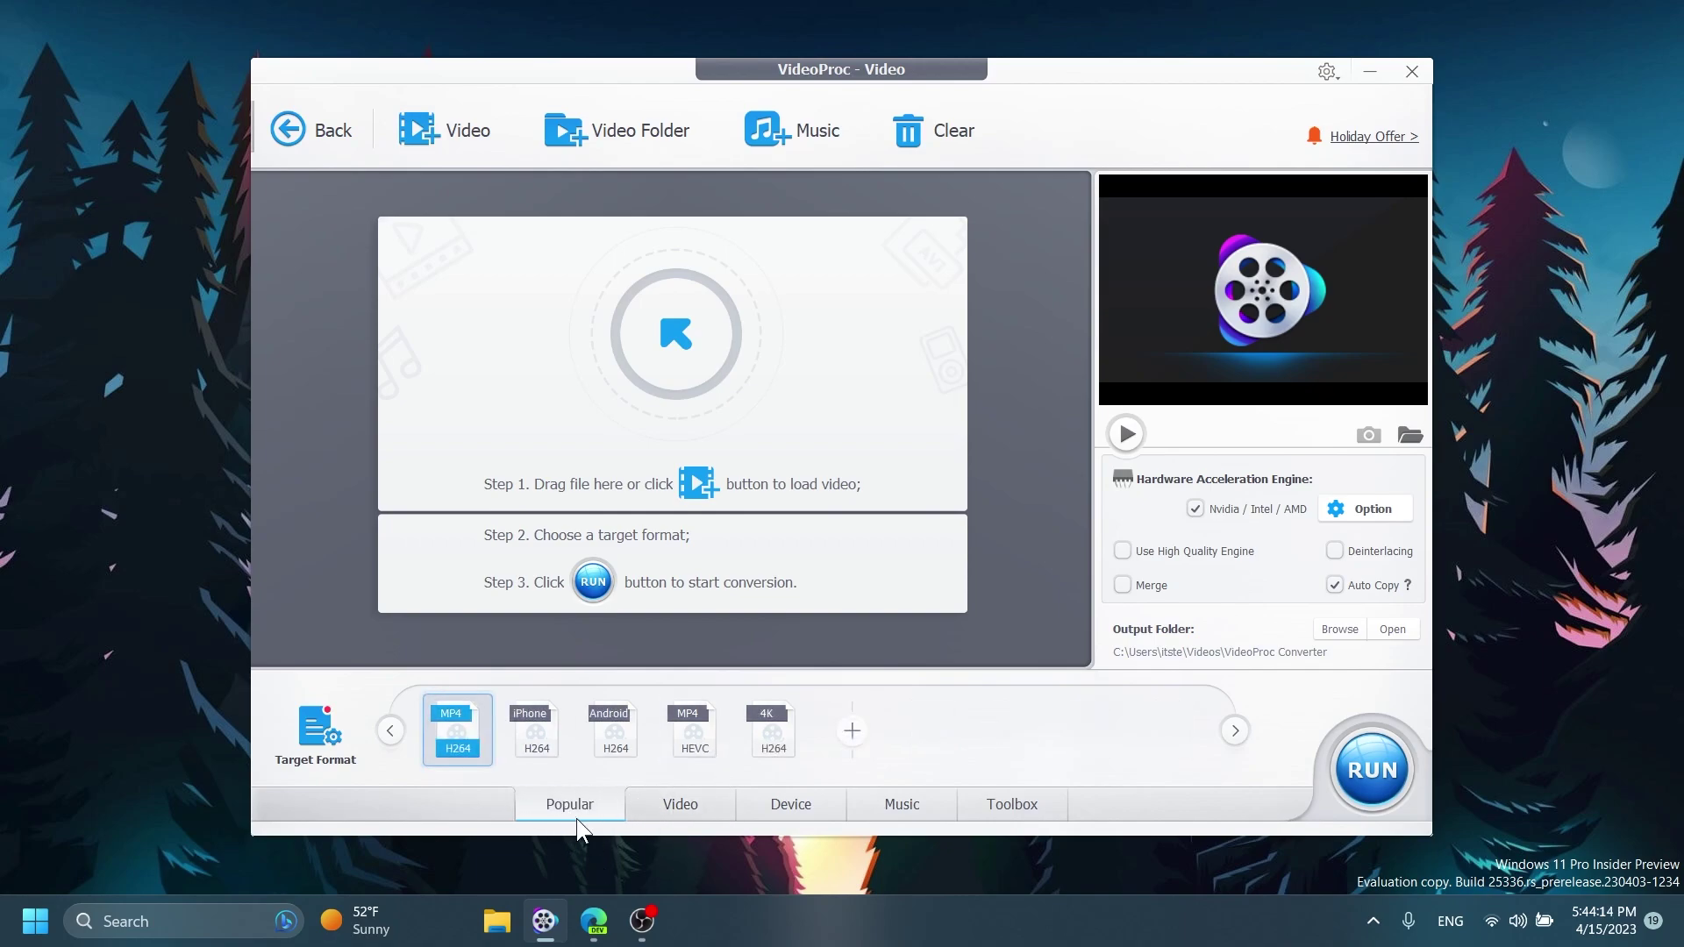
pyautogui.click(681, 817)
pyautogui.click(794, 813)
pyautogui.click(904, 816)
pyautogui.click(1011, 811)
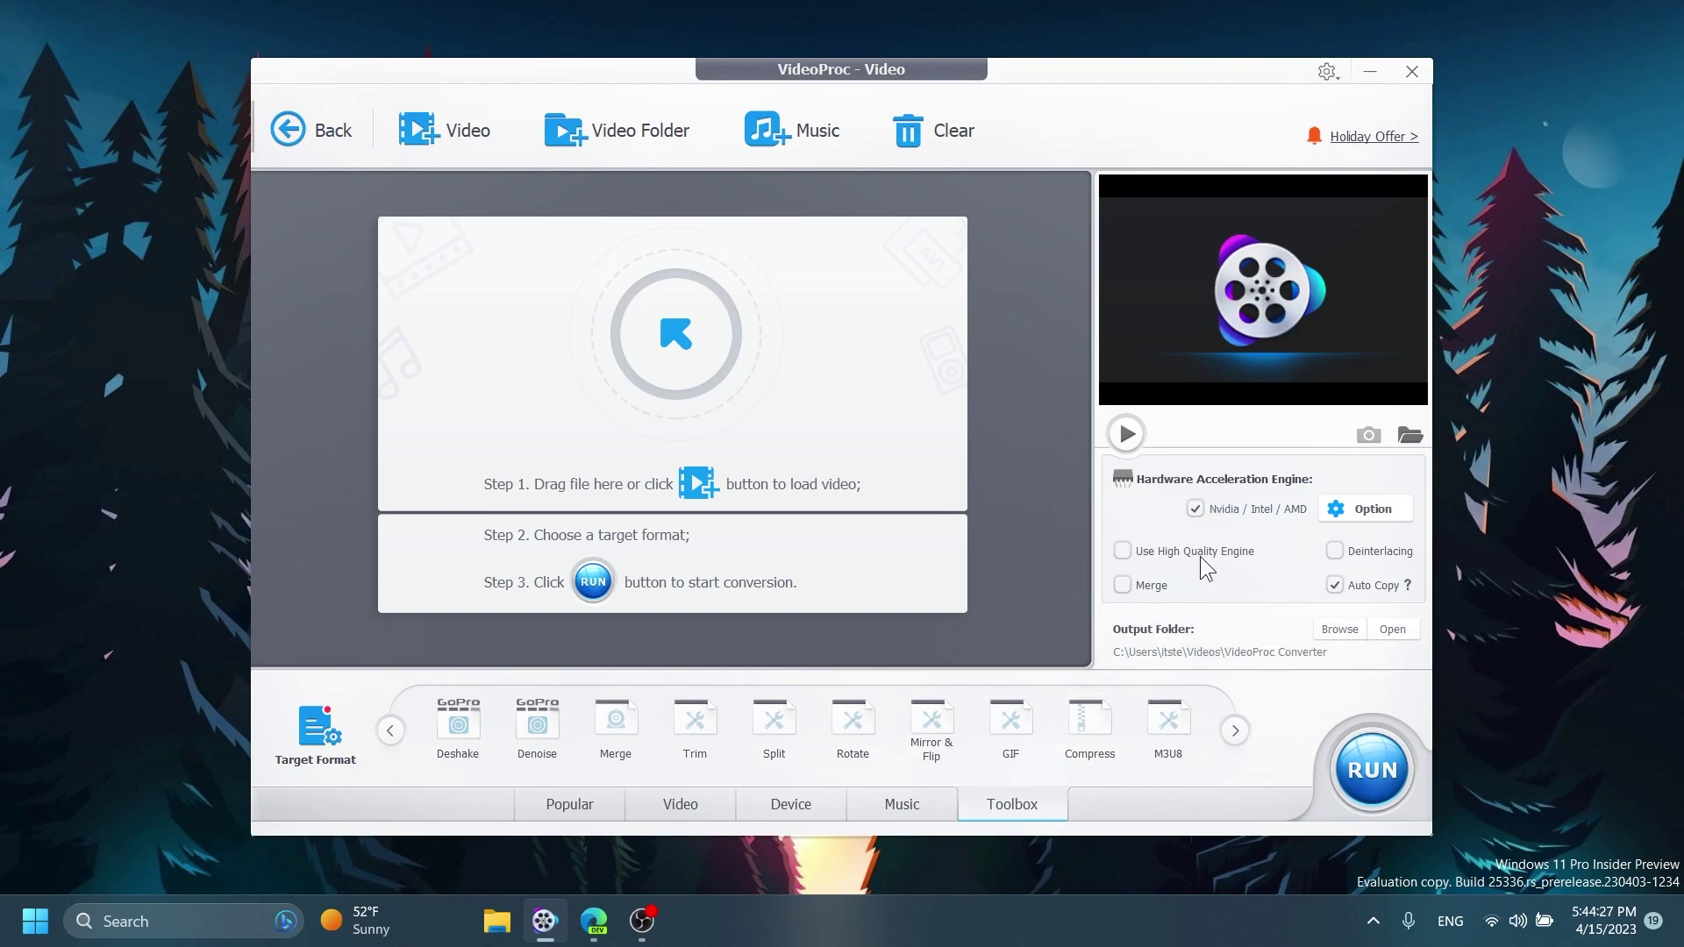
pyautogui.click(562, 800)
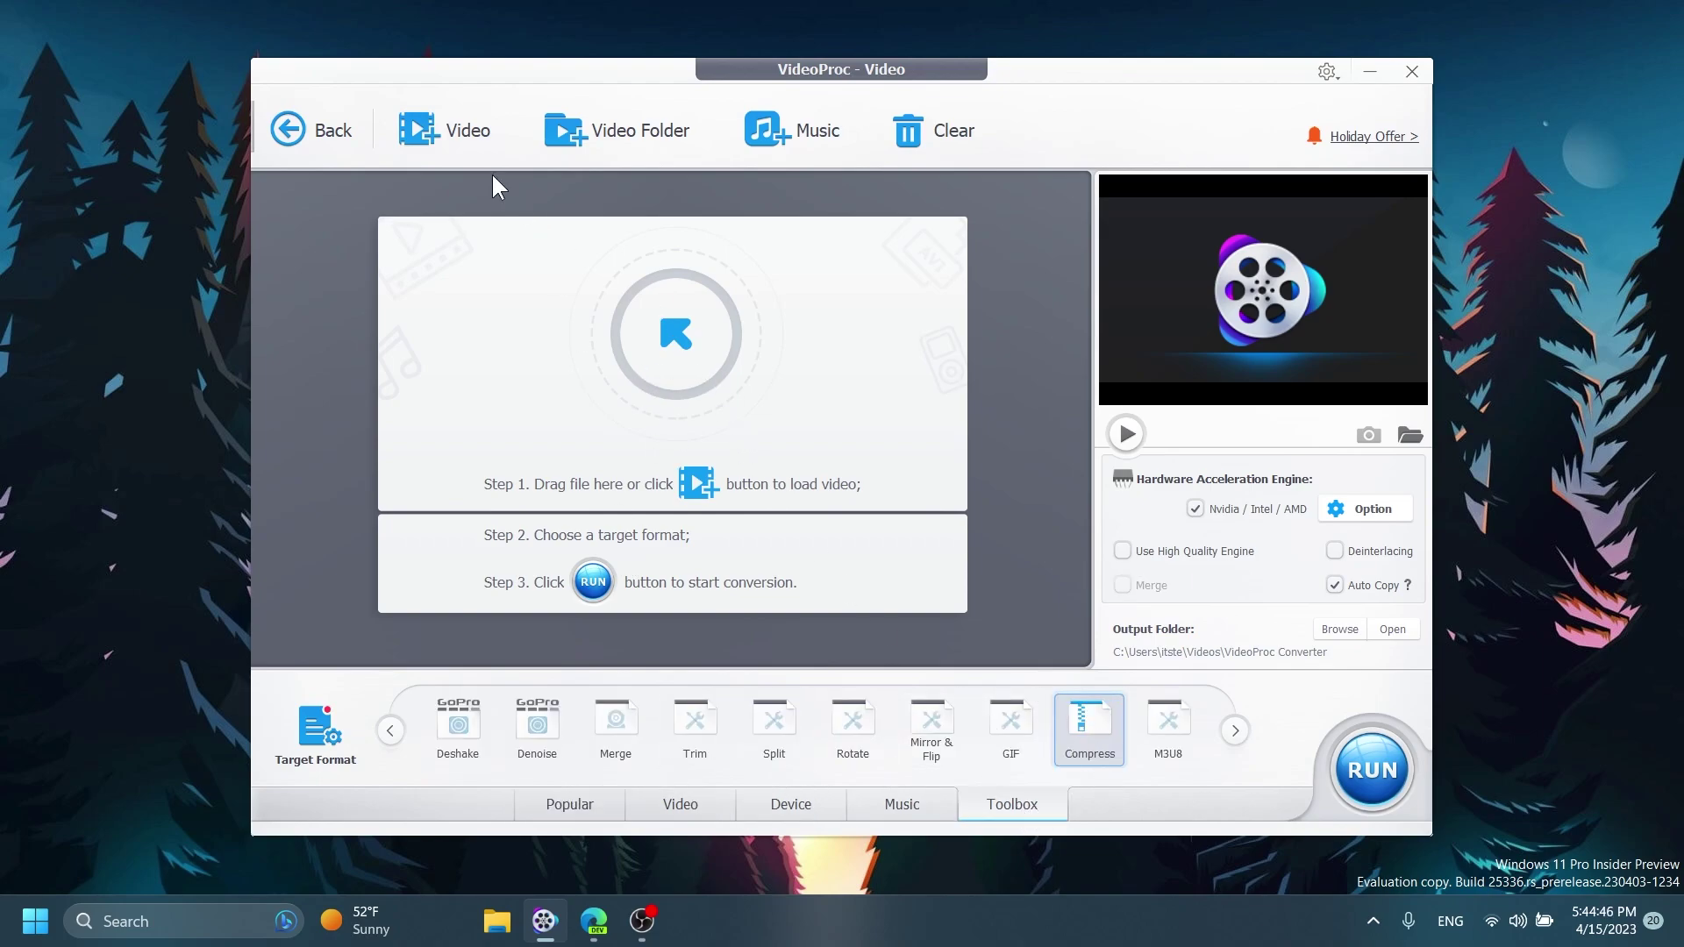
pyautogui.click(499, 318)
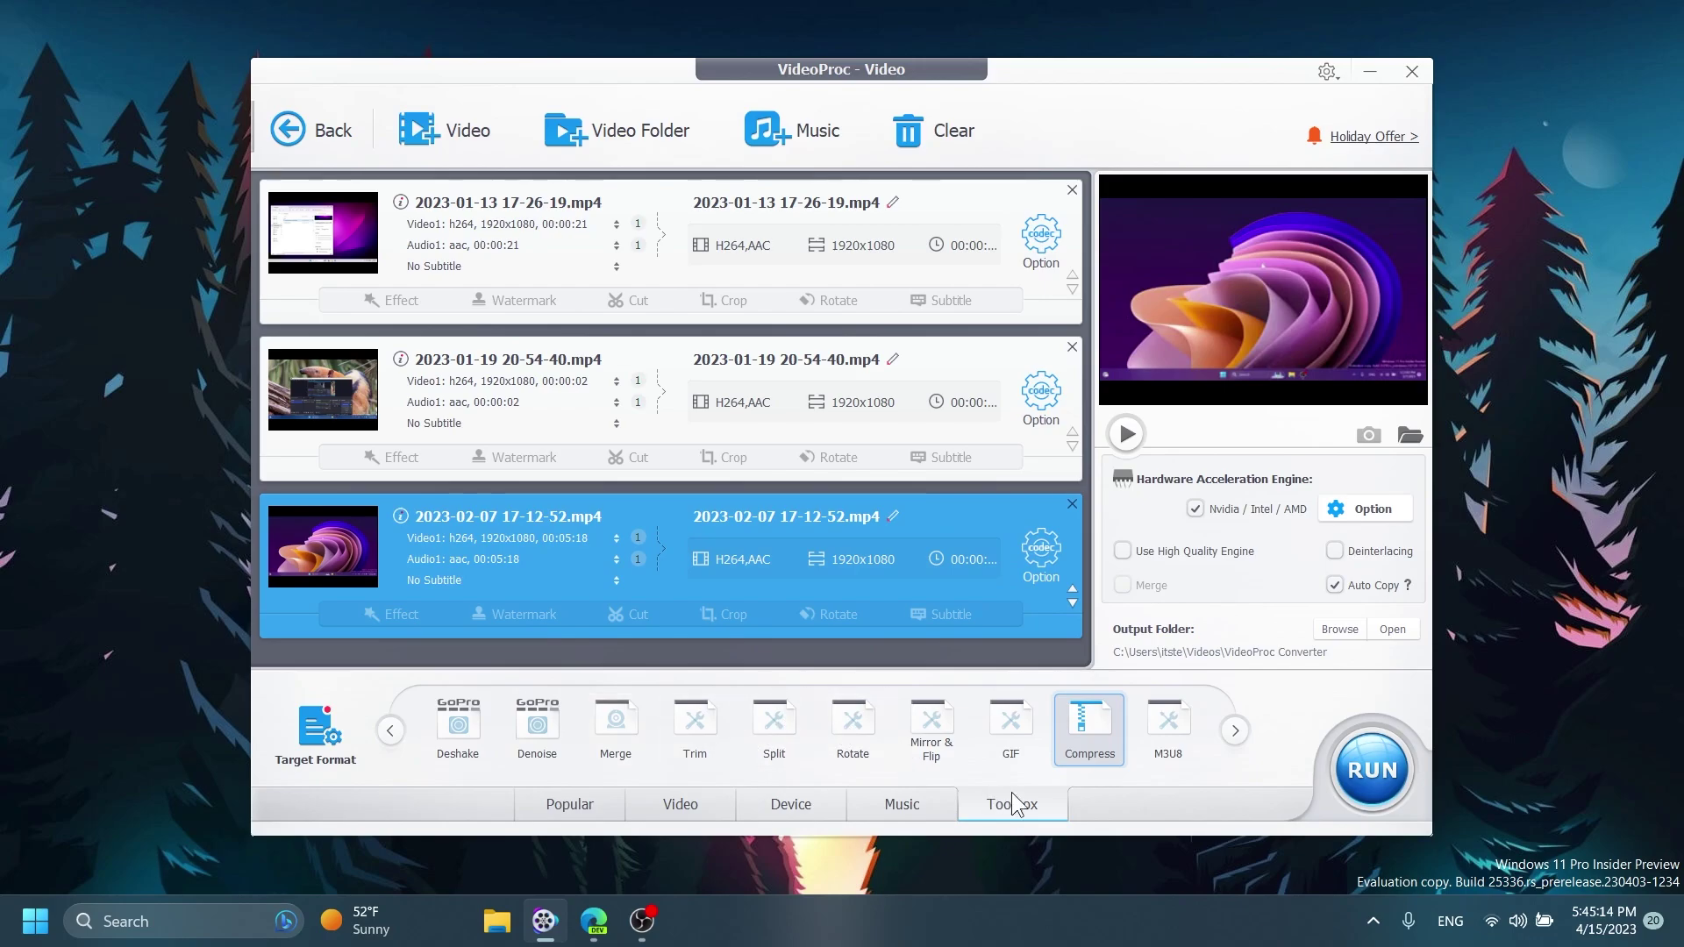
pyautogui.moveTo(1081, 725)
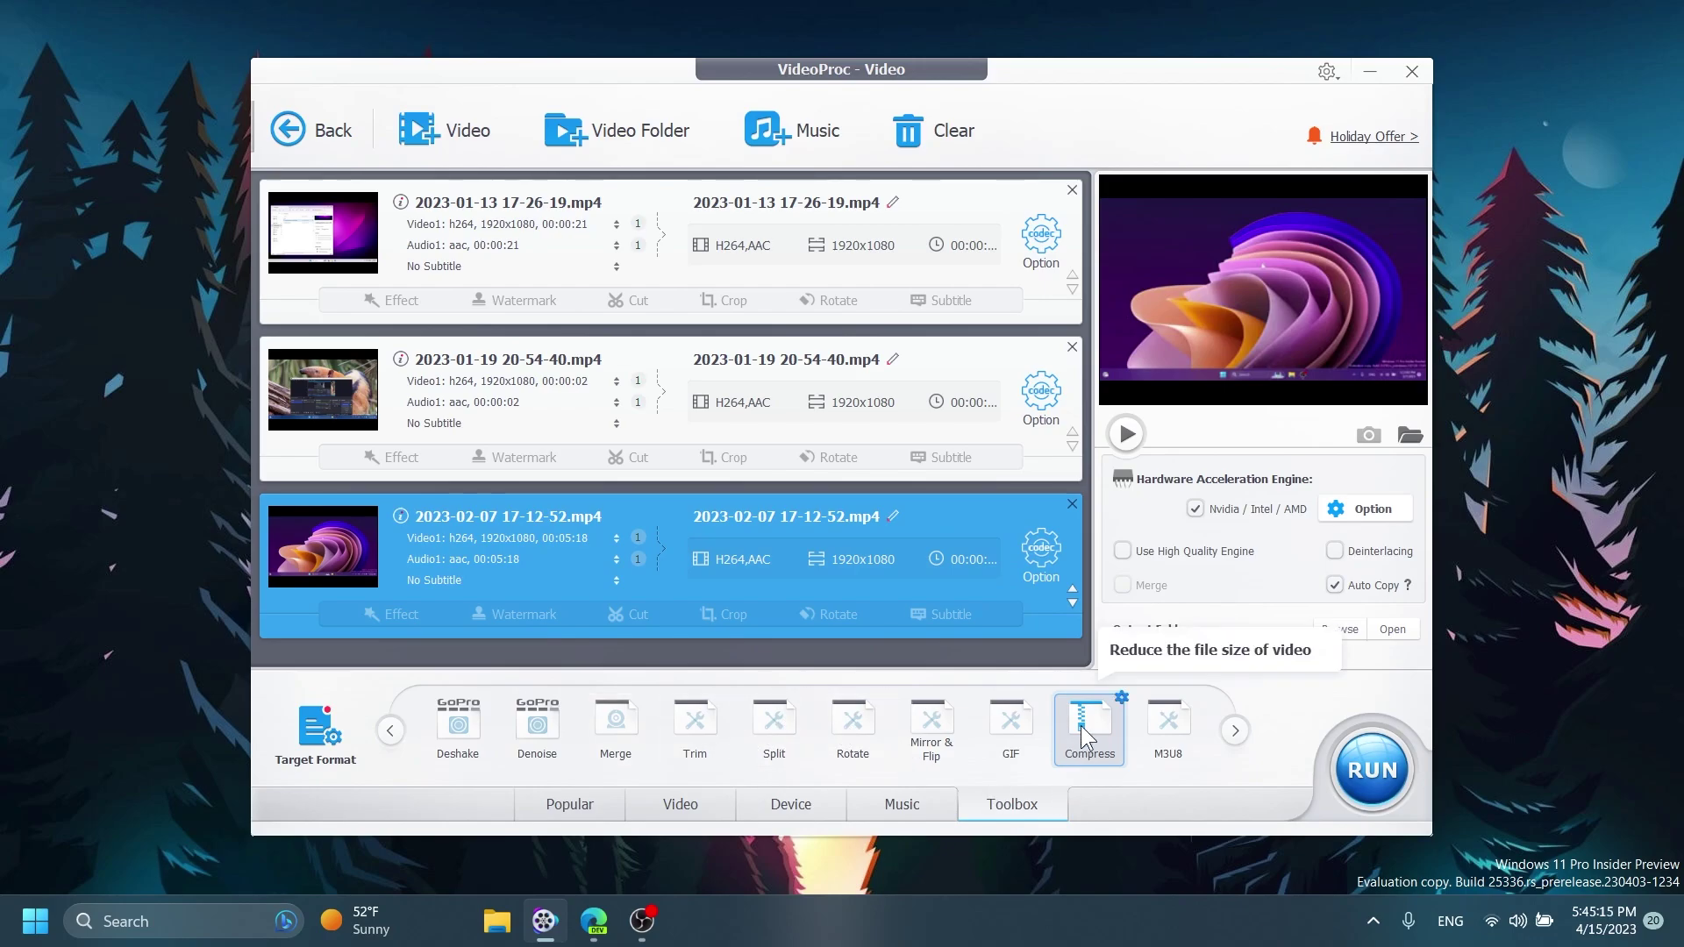
# Set the third video's Compress target to 10% and confirm with Done.
pyautogui.click(1120, 704)
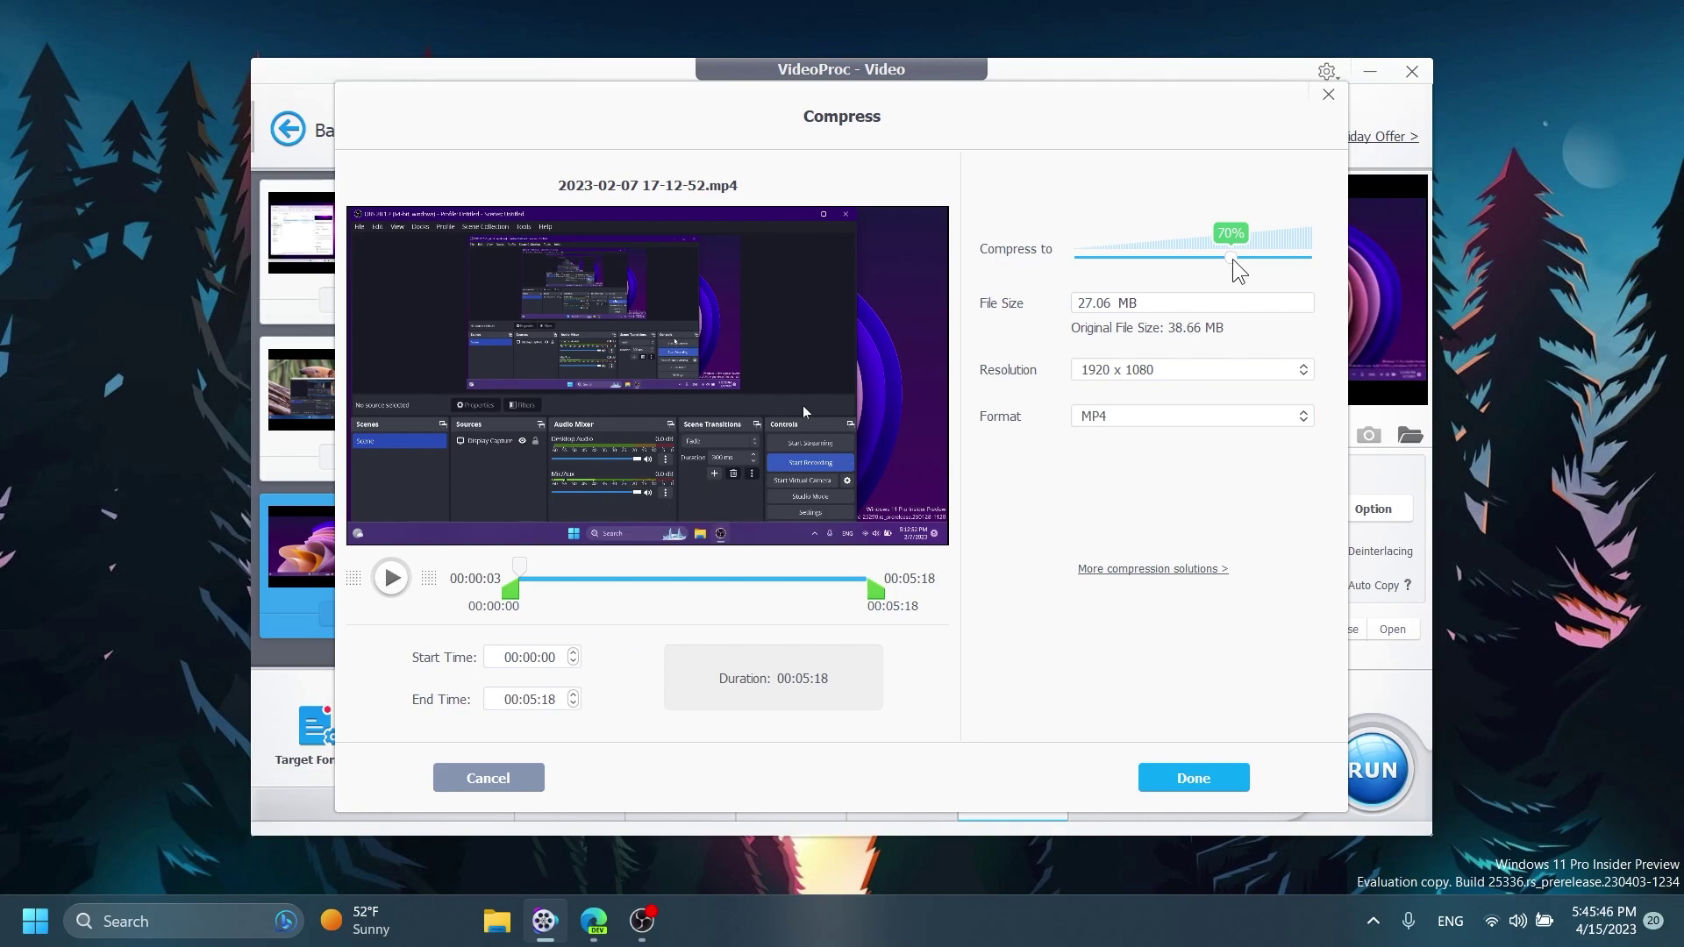
pyautogui.moveTo(1238, 270); pyautogui.dragTo(1311, 258)
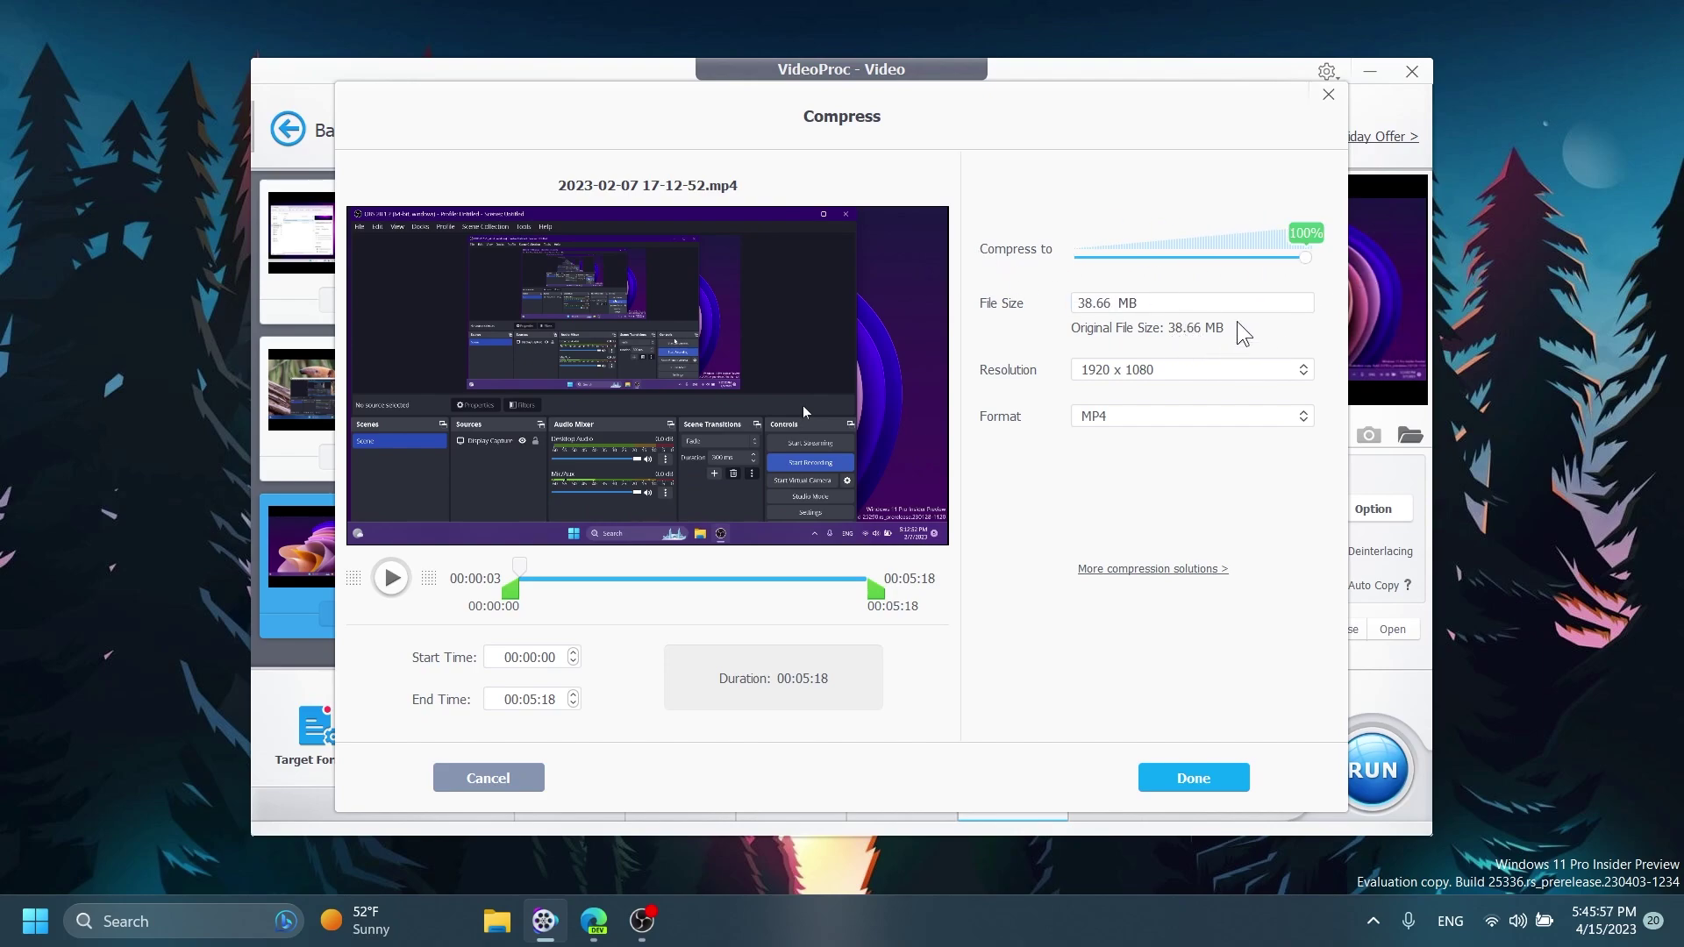
pyautogui.moveTo(1308, 263); pyautogui.dragTo(808, 293)
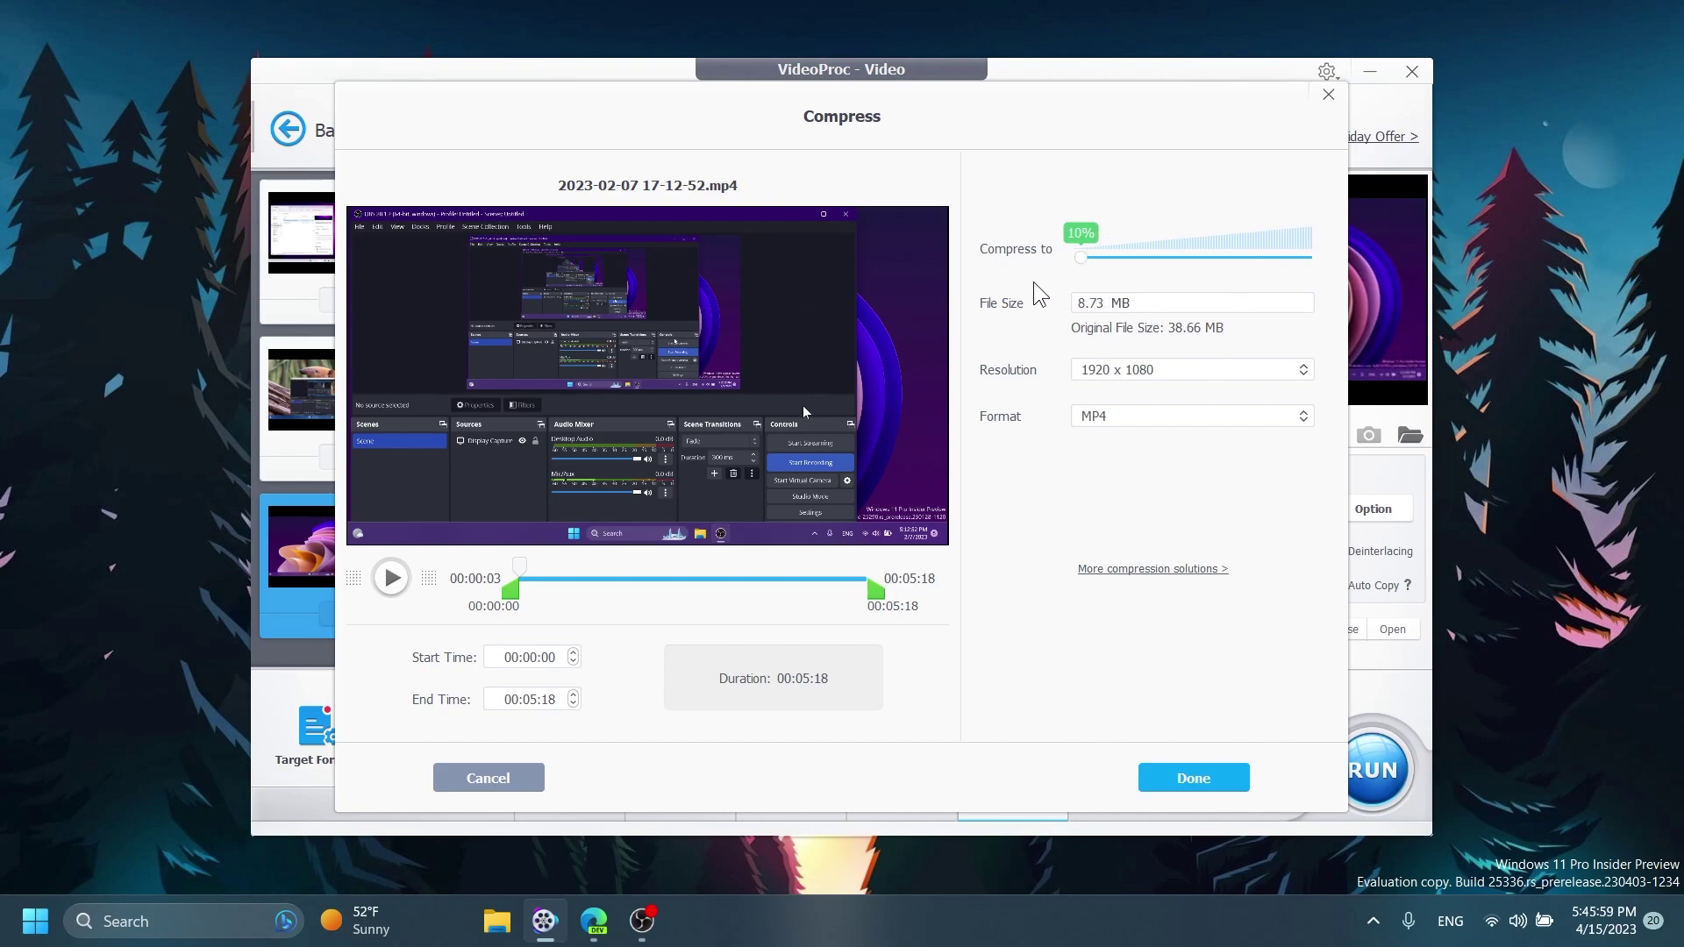
pyautogui.click(1103, 311)
pyautogui.click(1177, 778)
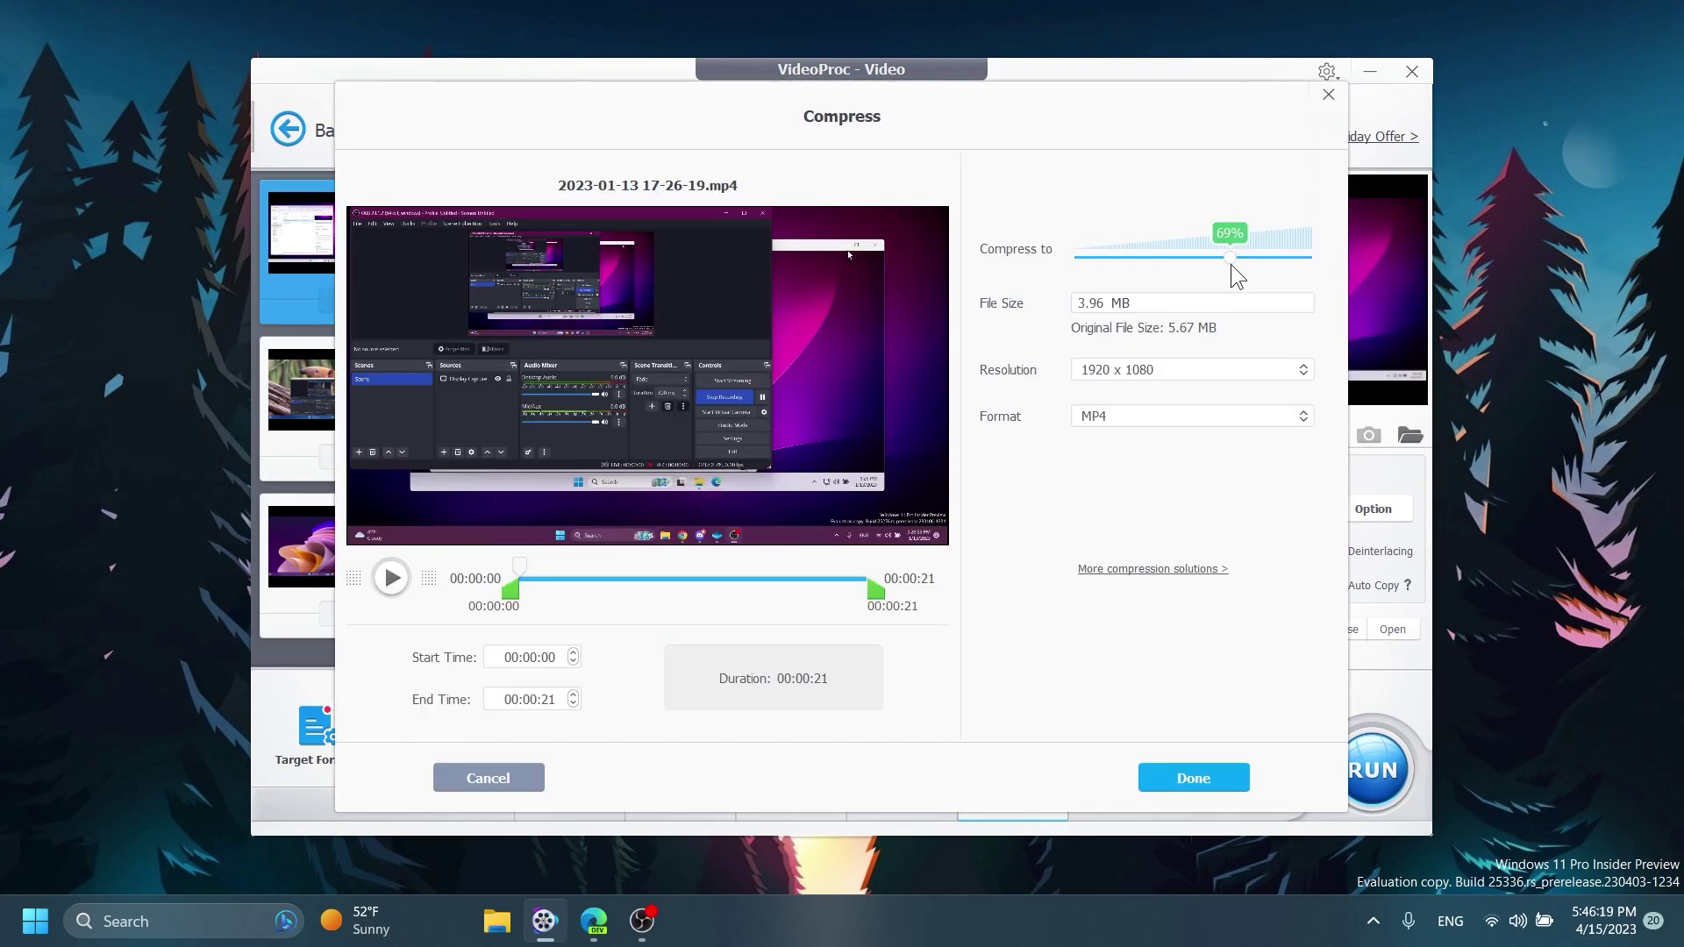
# Compress the first video to 10%, then open and accept the second video's Compress settings.
pyautogui.moveTo(1230, 259); pyautogui.dragTo(965, 272)
pyautogui.click(1180, 775)
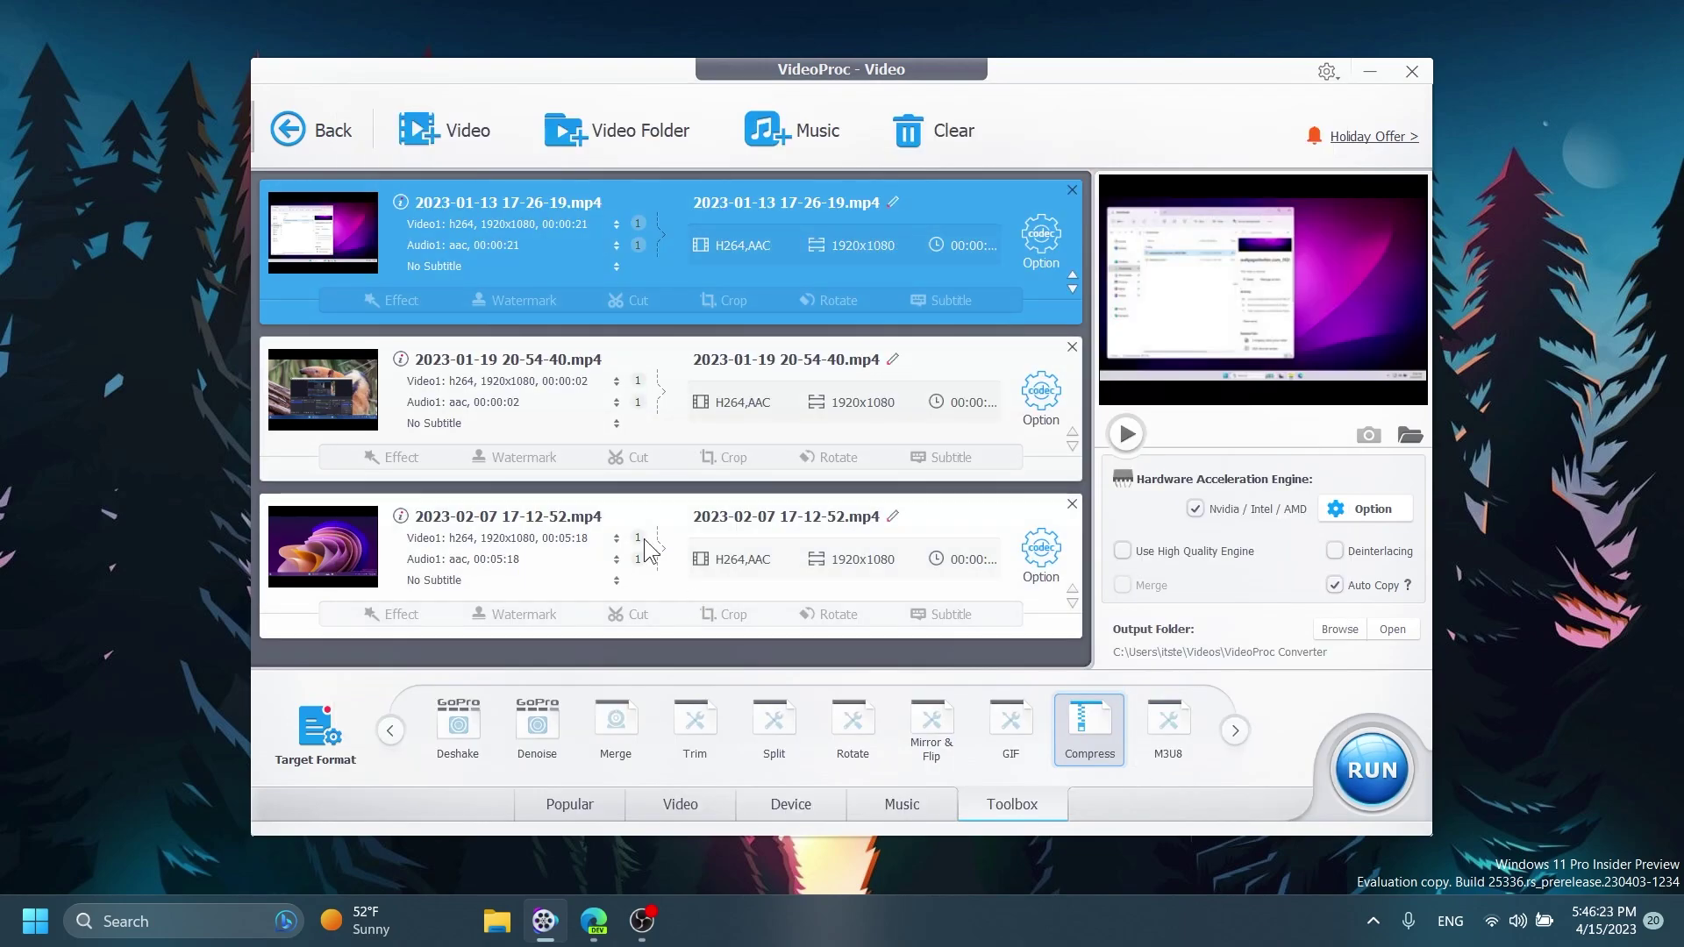
pyautogui.click(665, 402)
pyautogui.click(1089, 724)
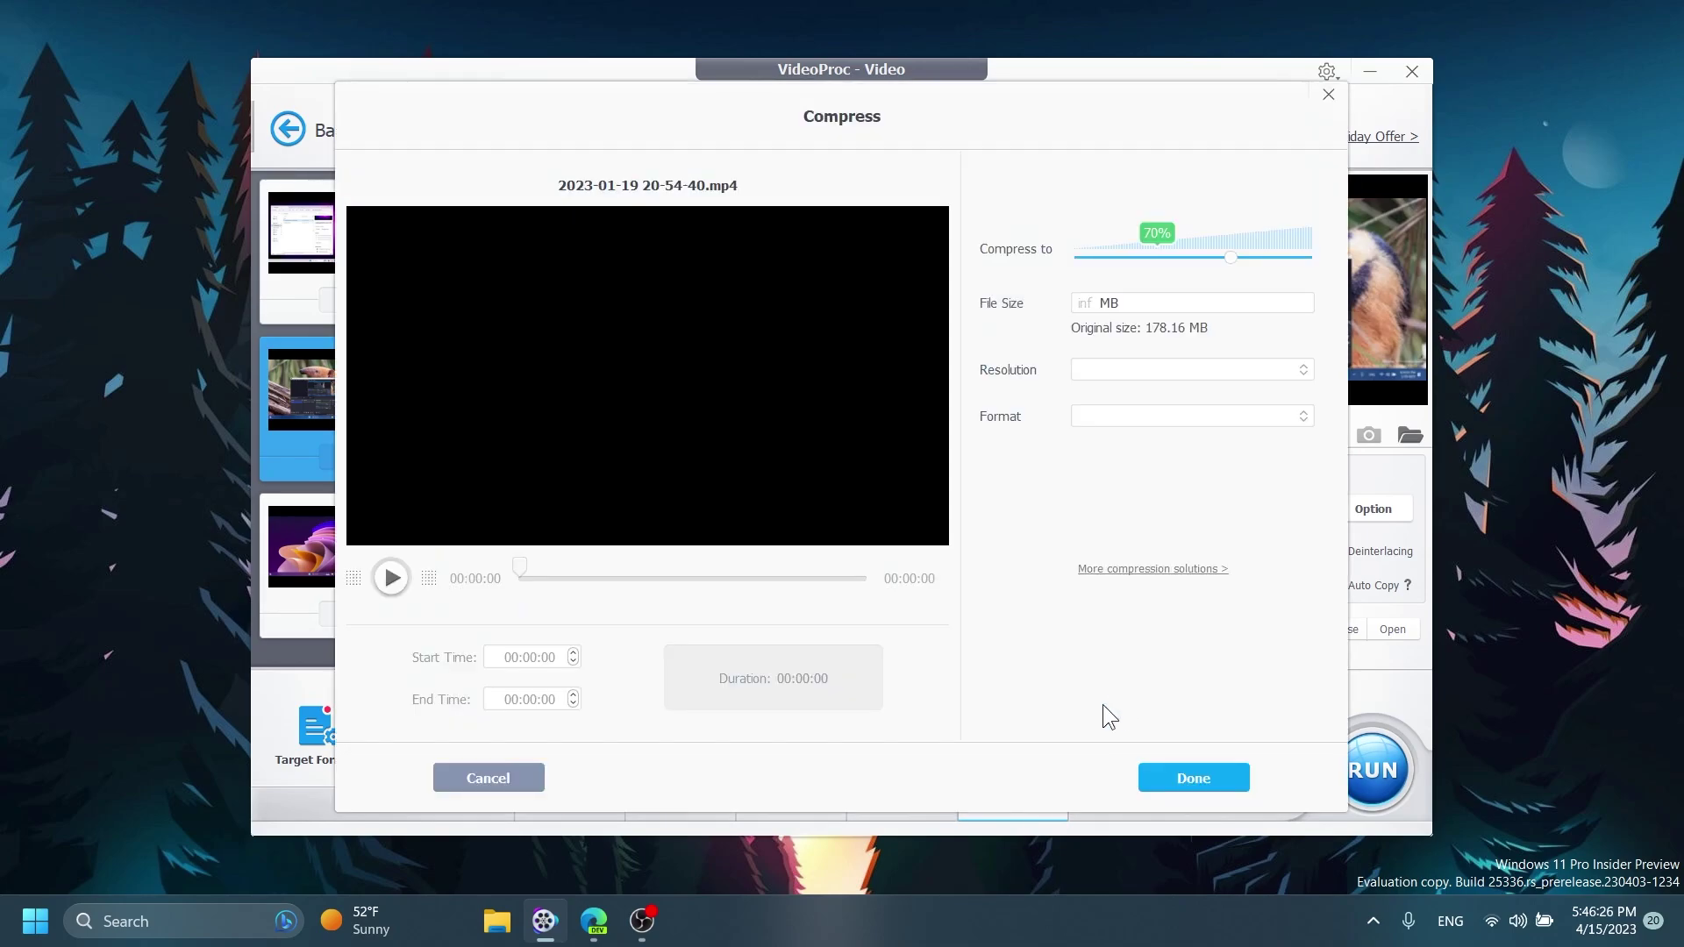
pyautogui.click(1184, 776)
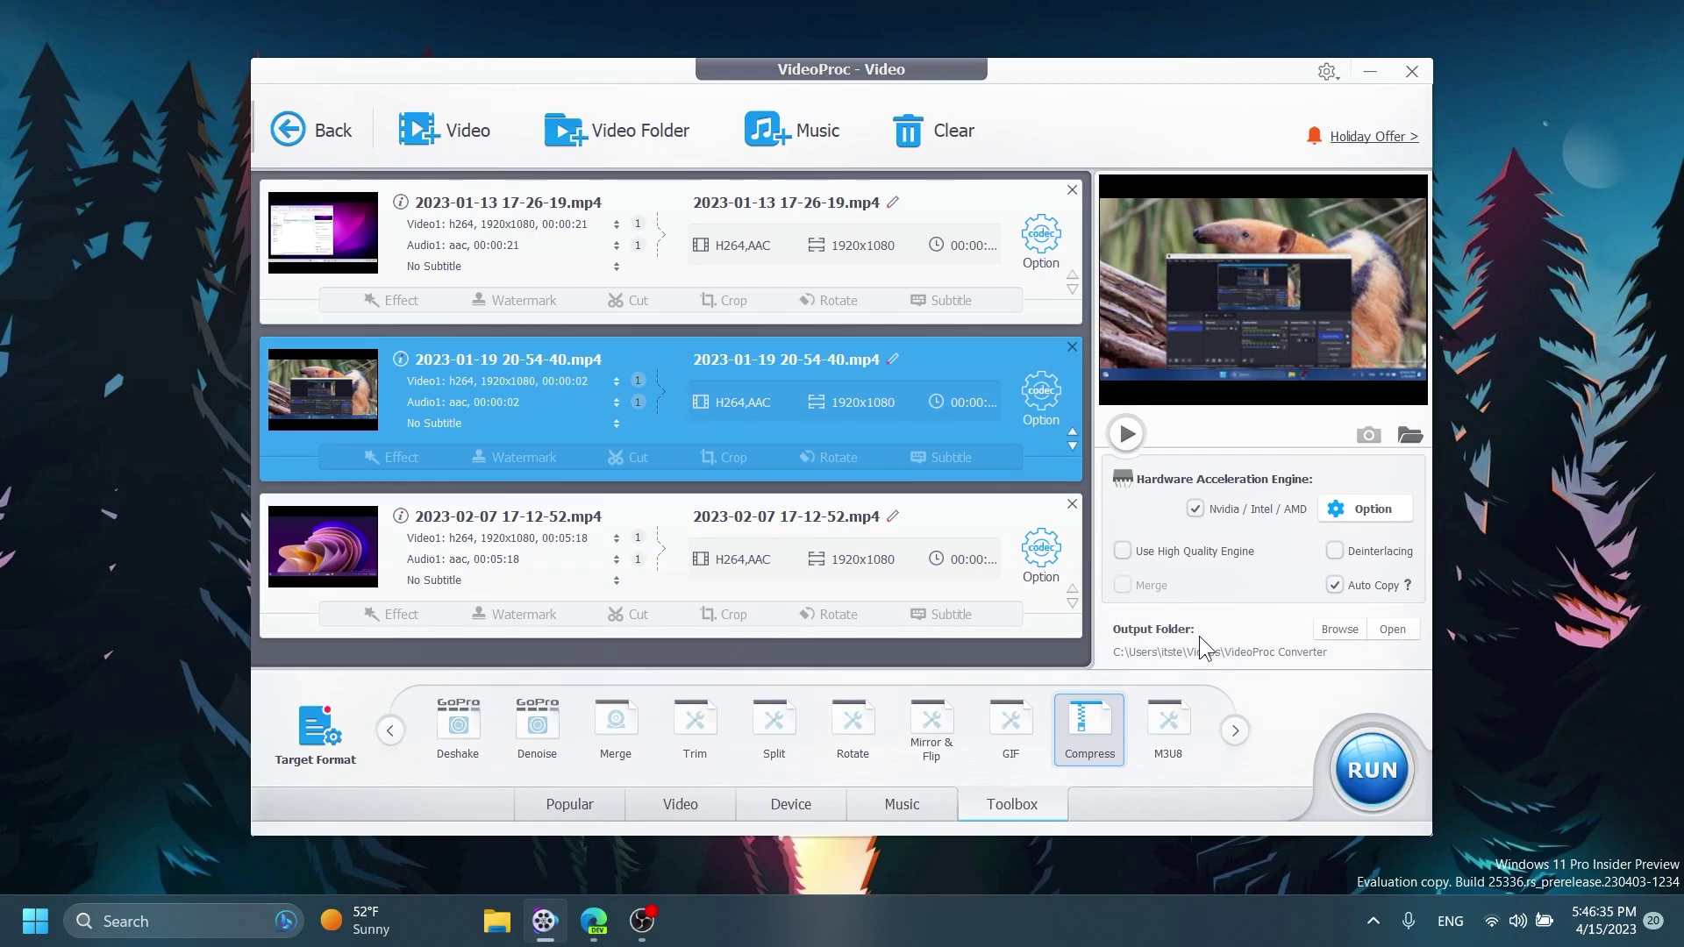
# Choose the Desktop as output folder and RUN compression of all three videos.
pyautogui.click(1333, 633)
pyautogui.click(333, 304)
pyautogui.click(873, 540)
pyautogui.click(1344, 755)
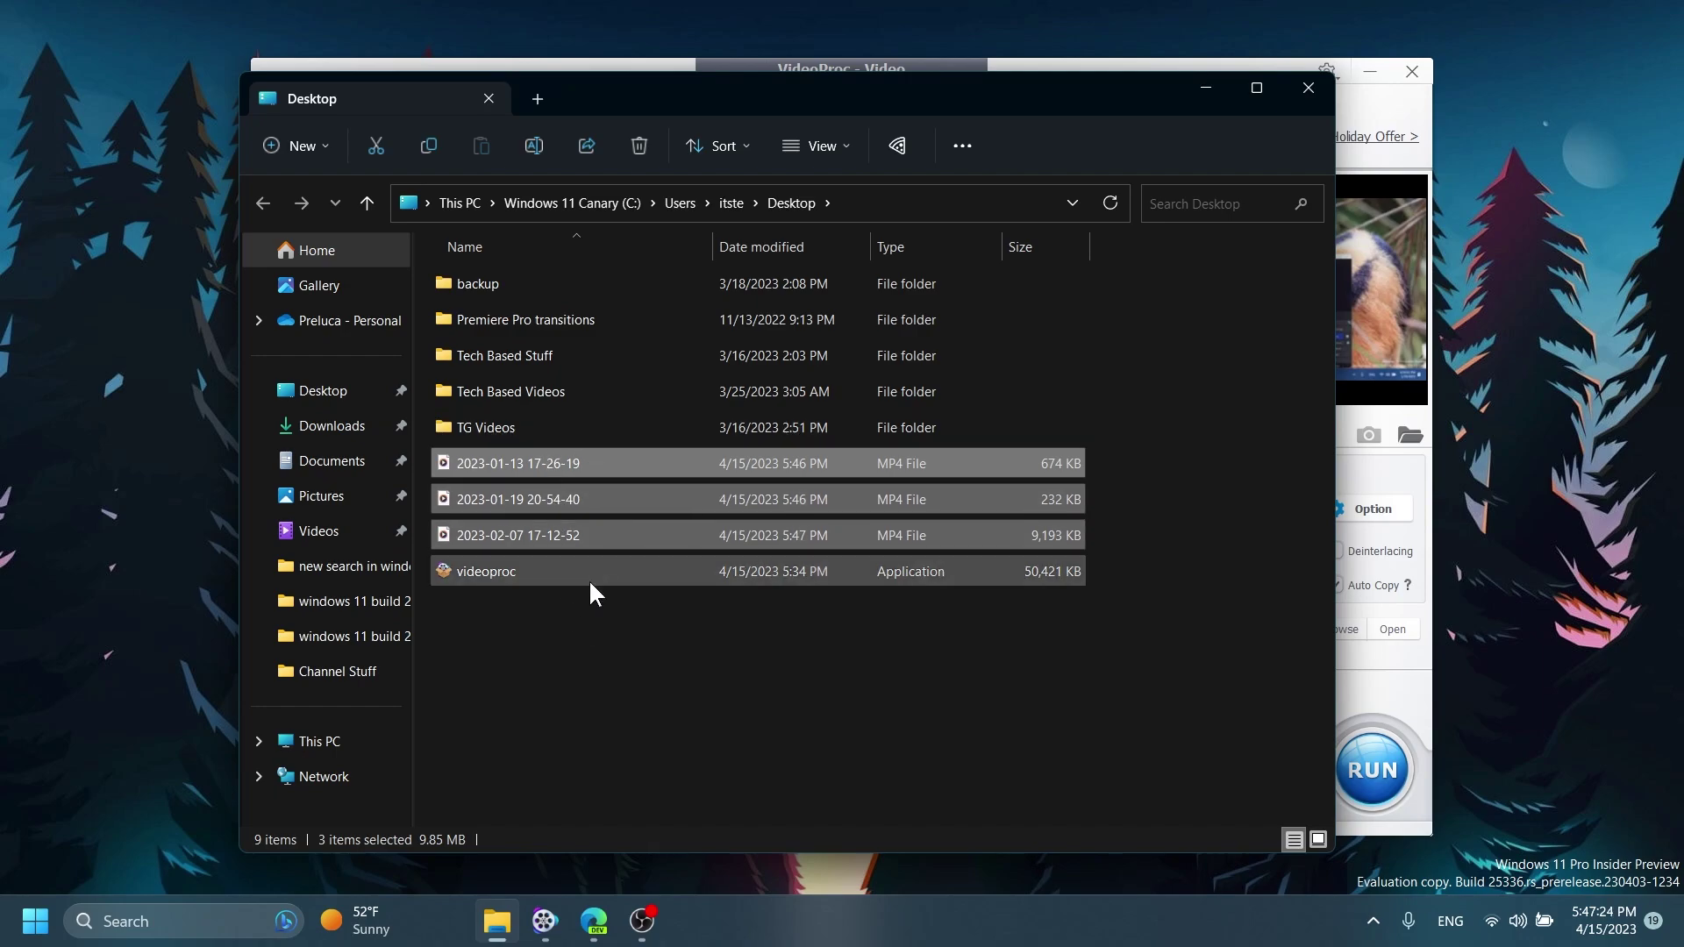
pyautogui.doubleClick(570, 504)
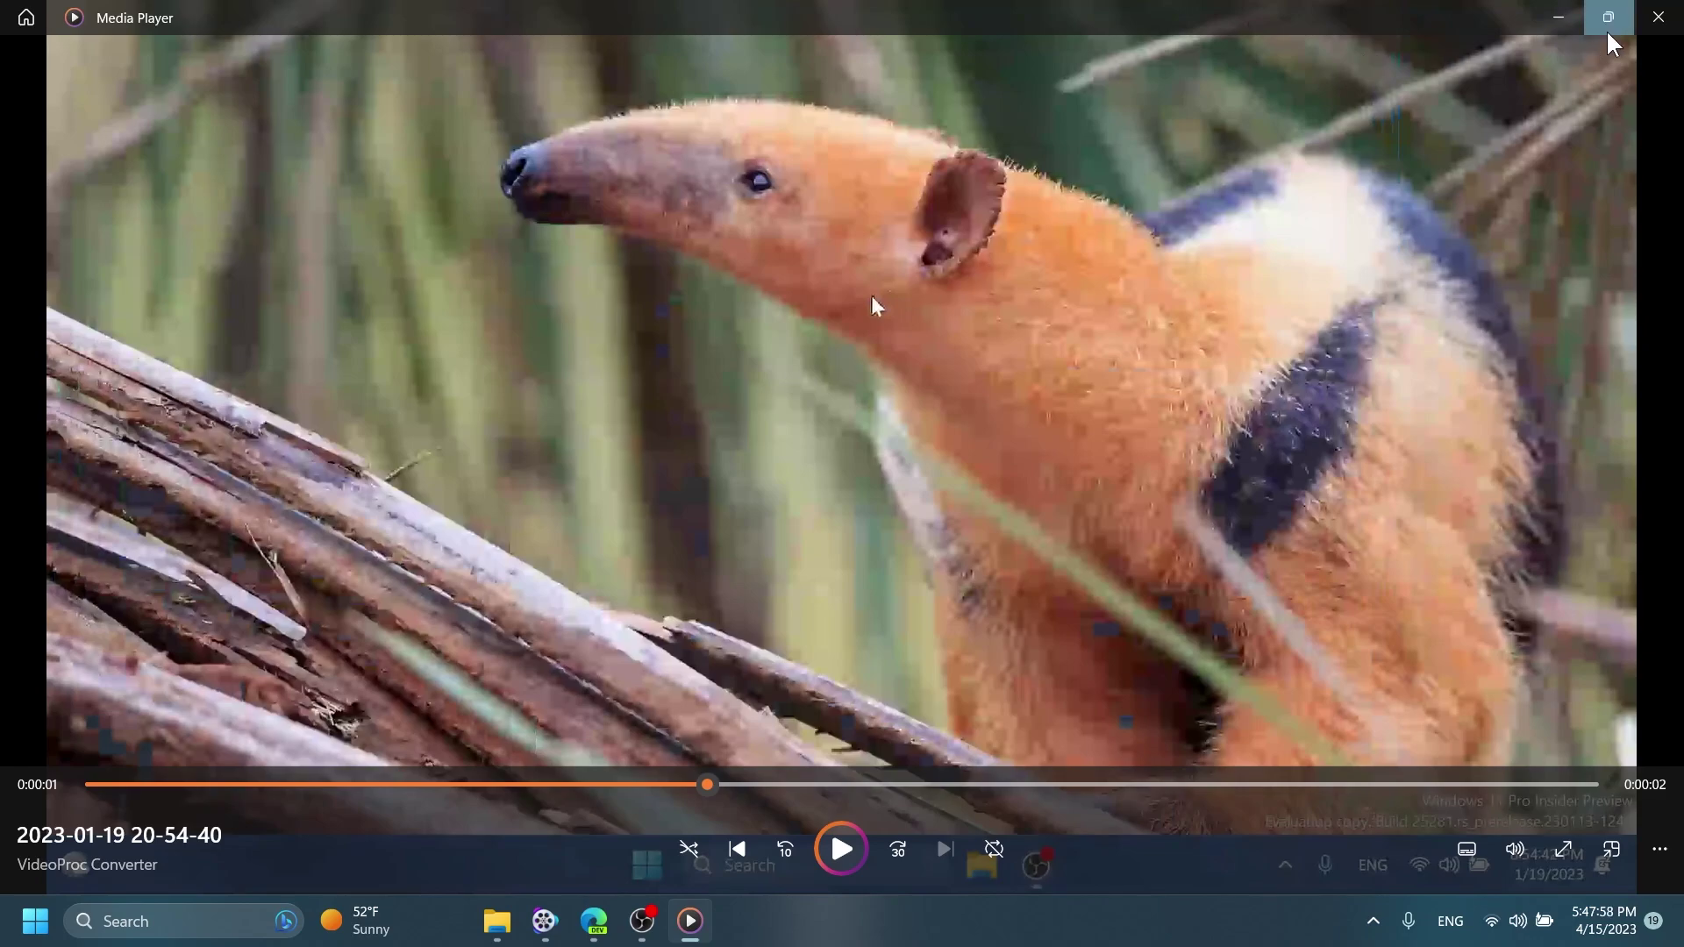
pyautogui.click(1656, 19)
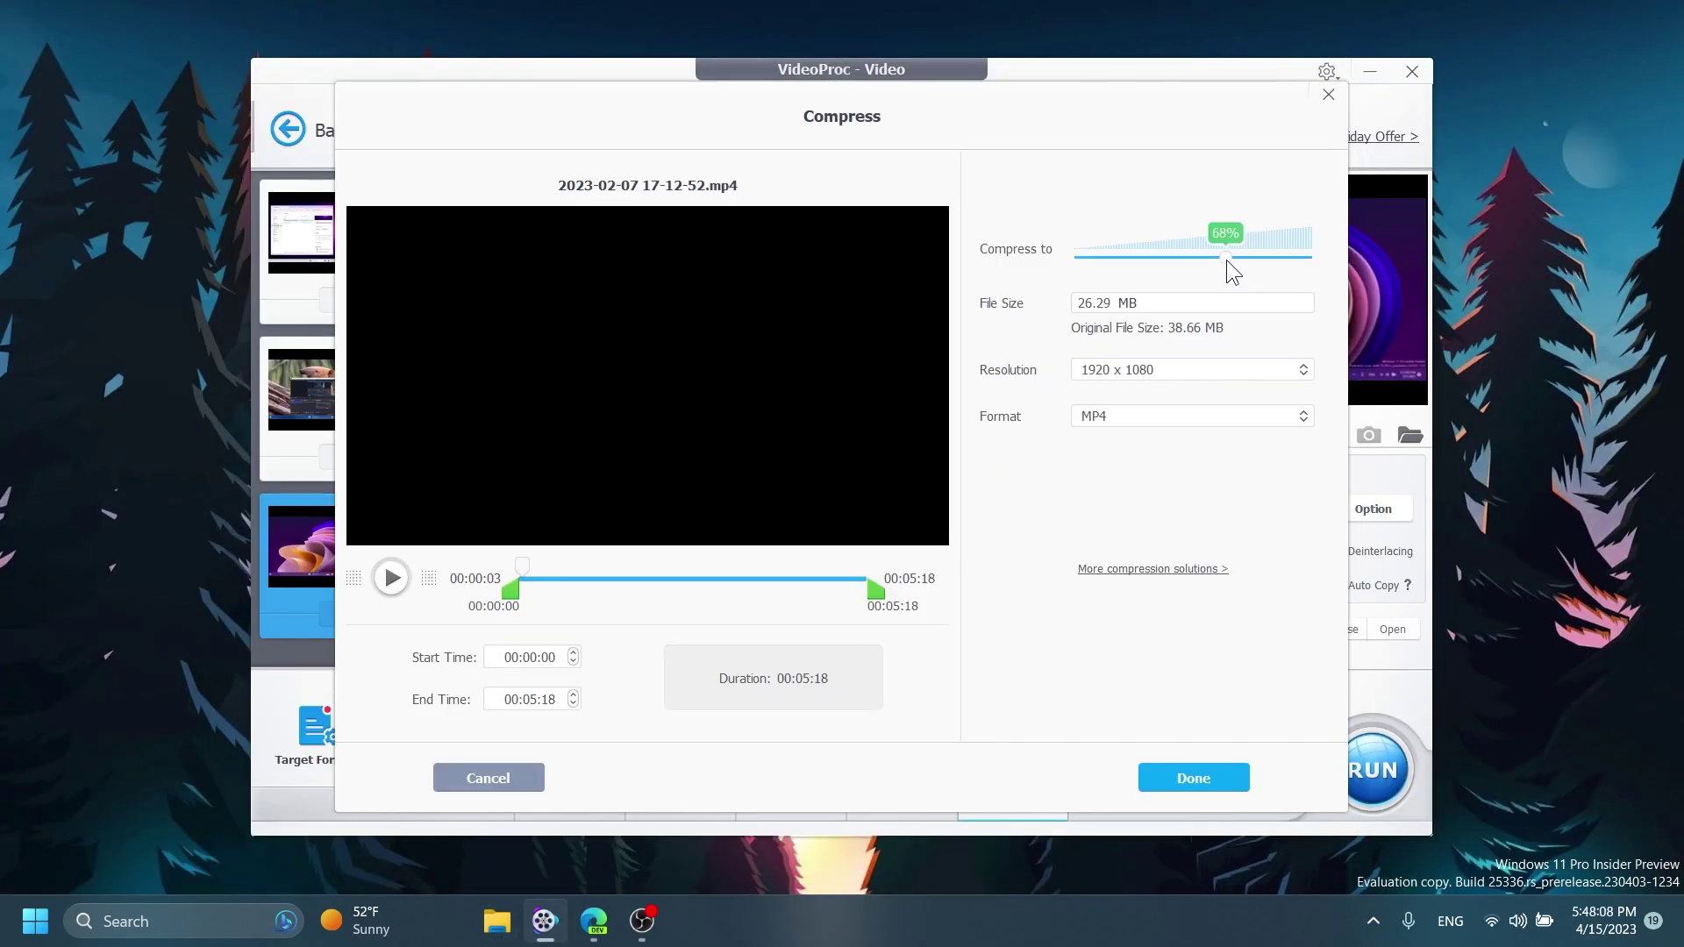
pyautogui.moveTo(1229, 258); pyautogui.dragTo(1230, 258)
pyautogui.click(1186, 772)
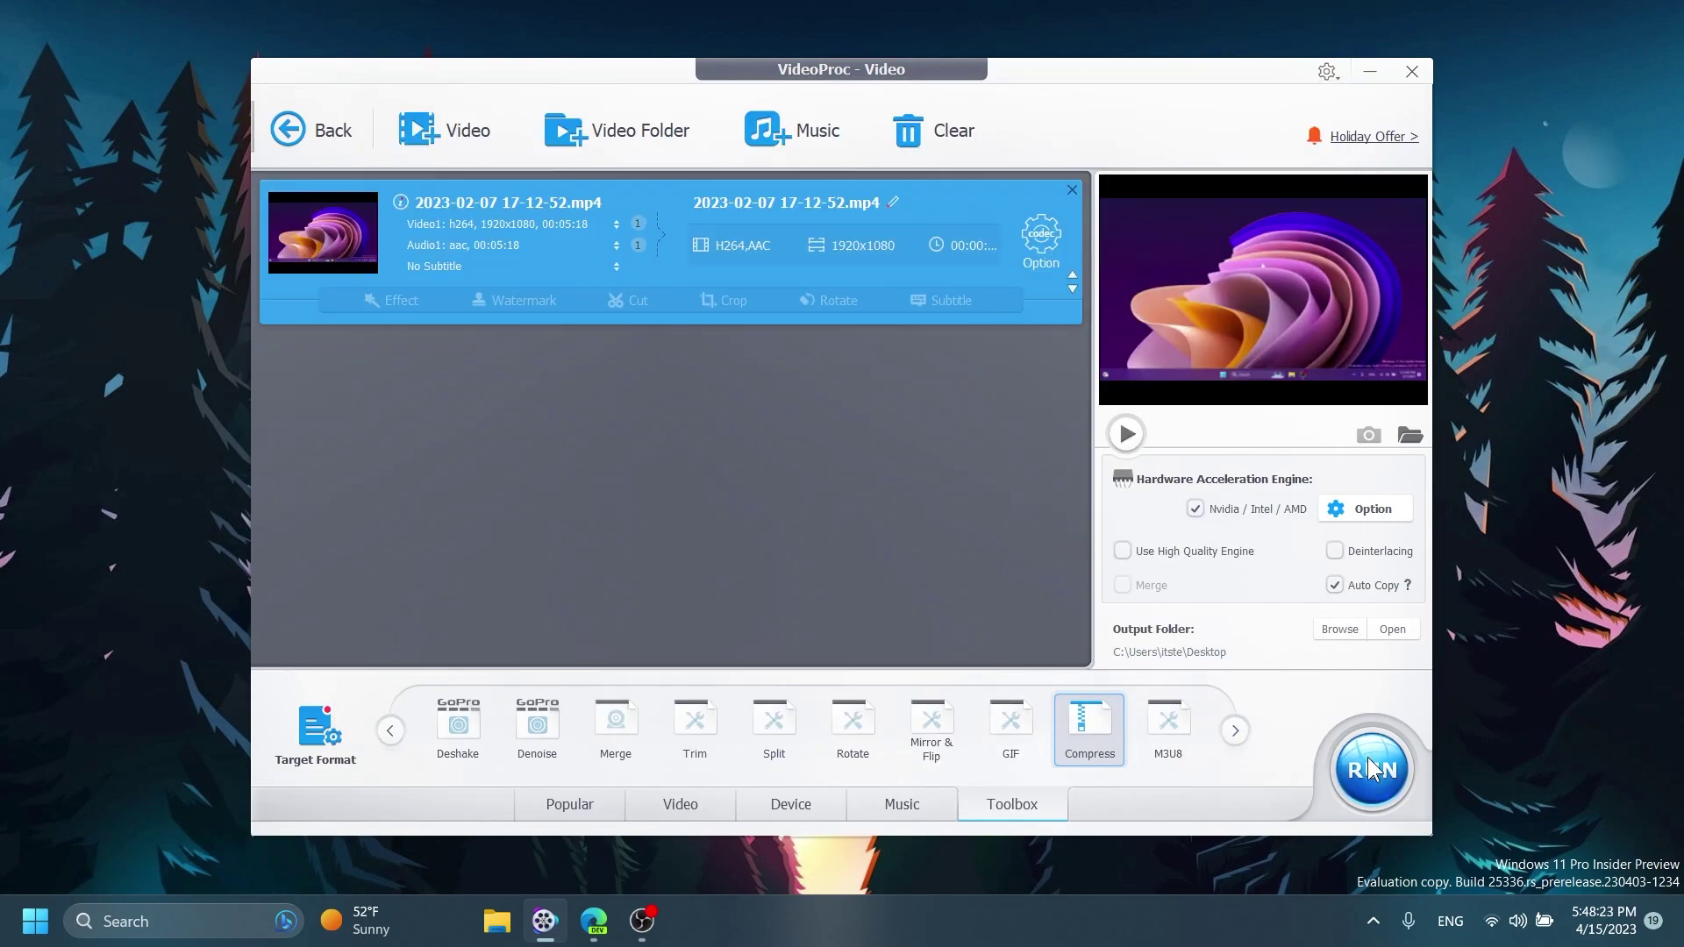
pyautogui.click(1370, 769)
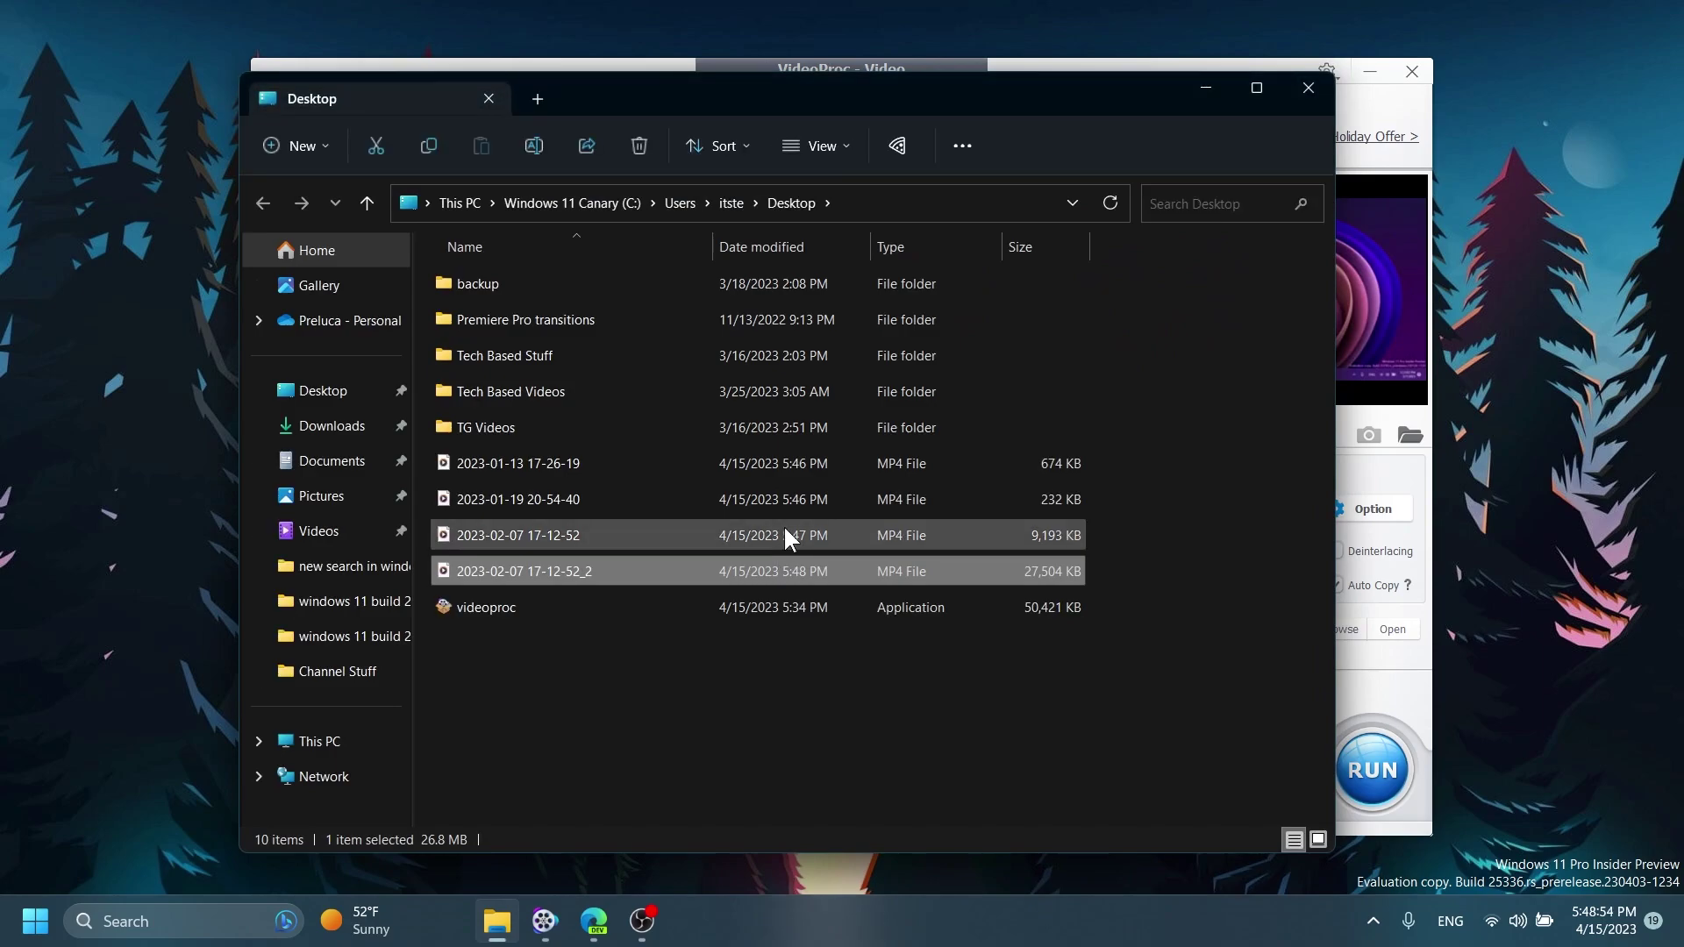
pyautogui.doubleClick(616, 572)
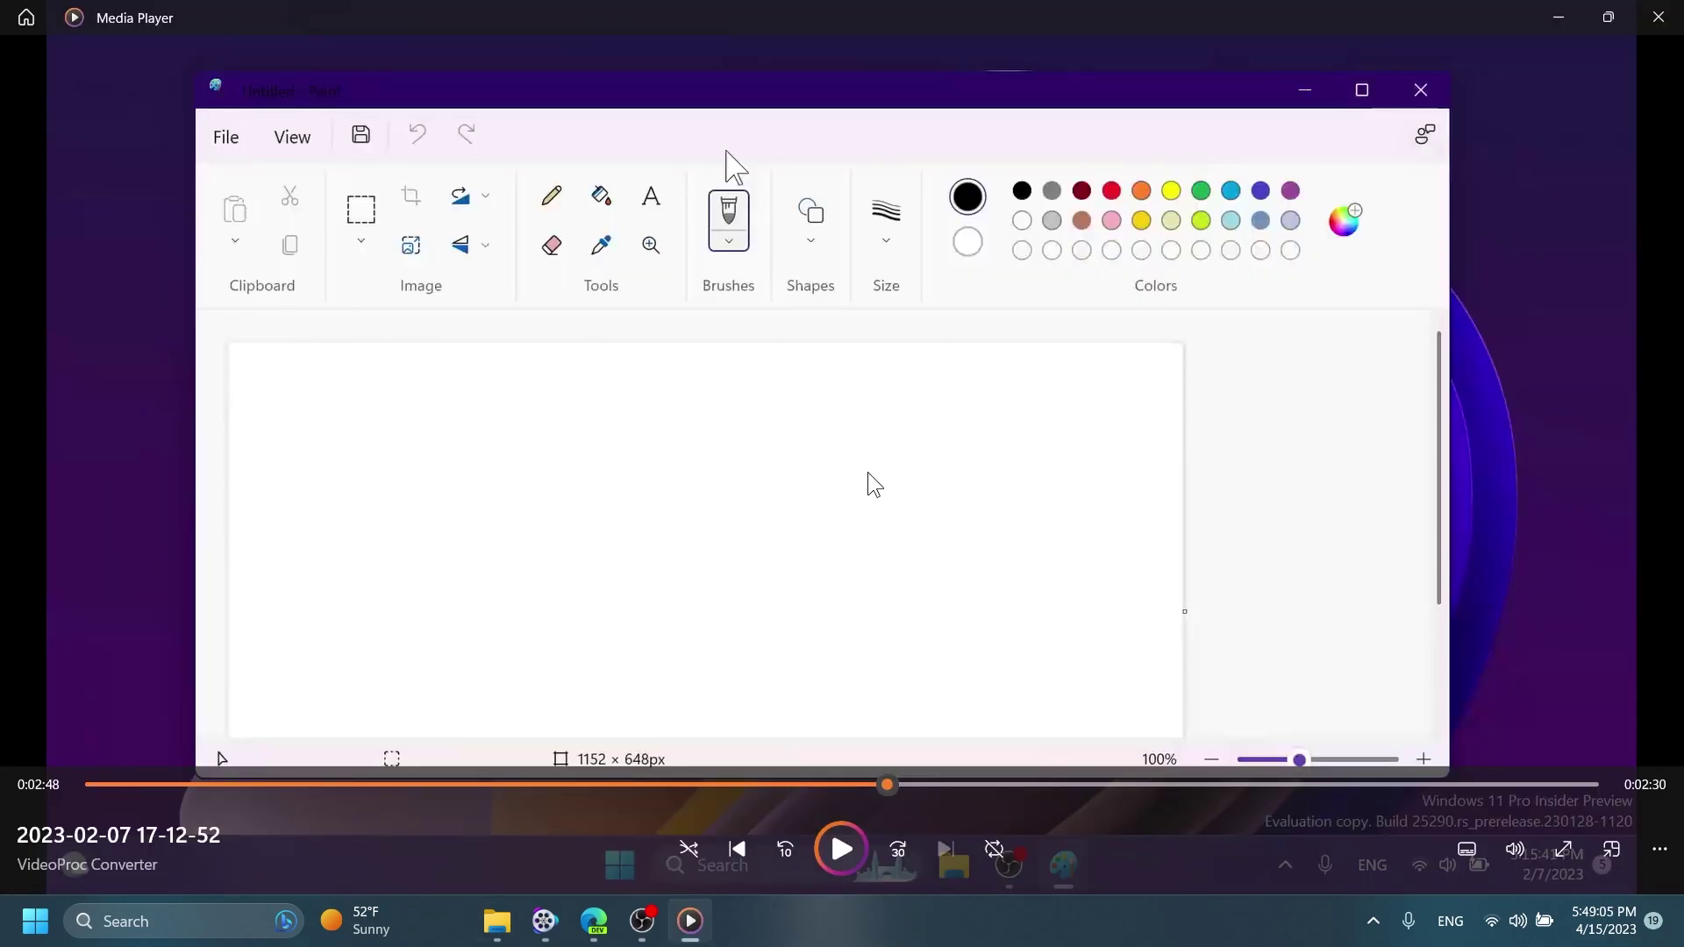
pyautogui.click(1645, 31)
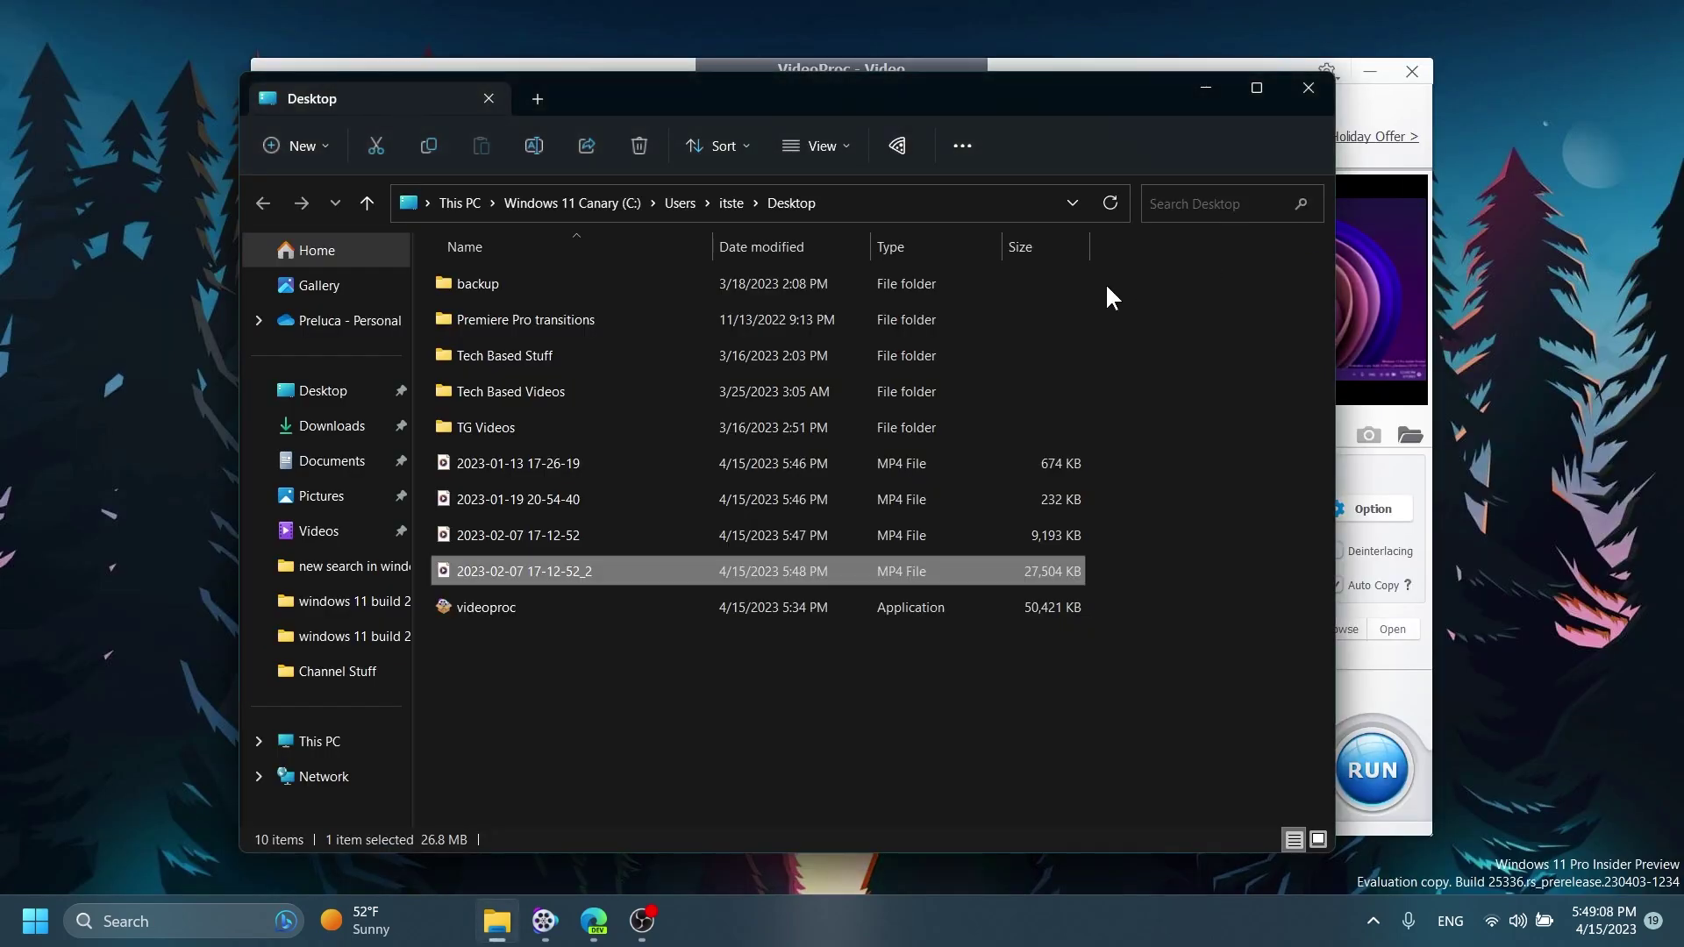
# Close the Desktop folder window and scroll back and forth through the Toolbox tools.
pyautogui.click(1308, 87)
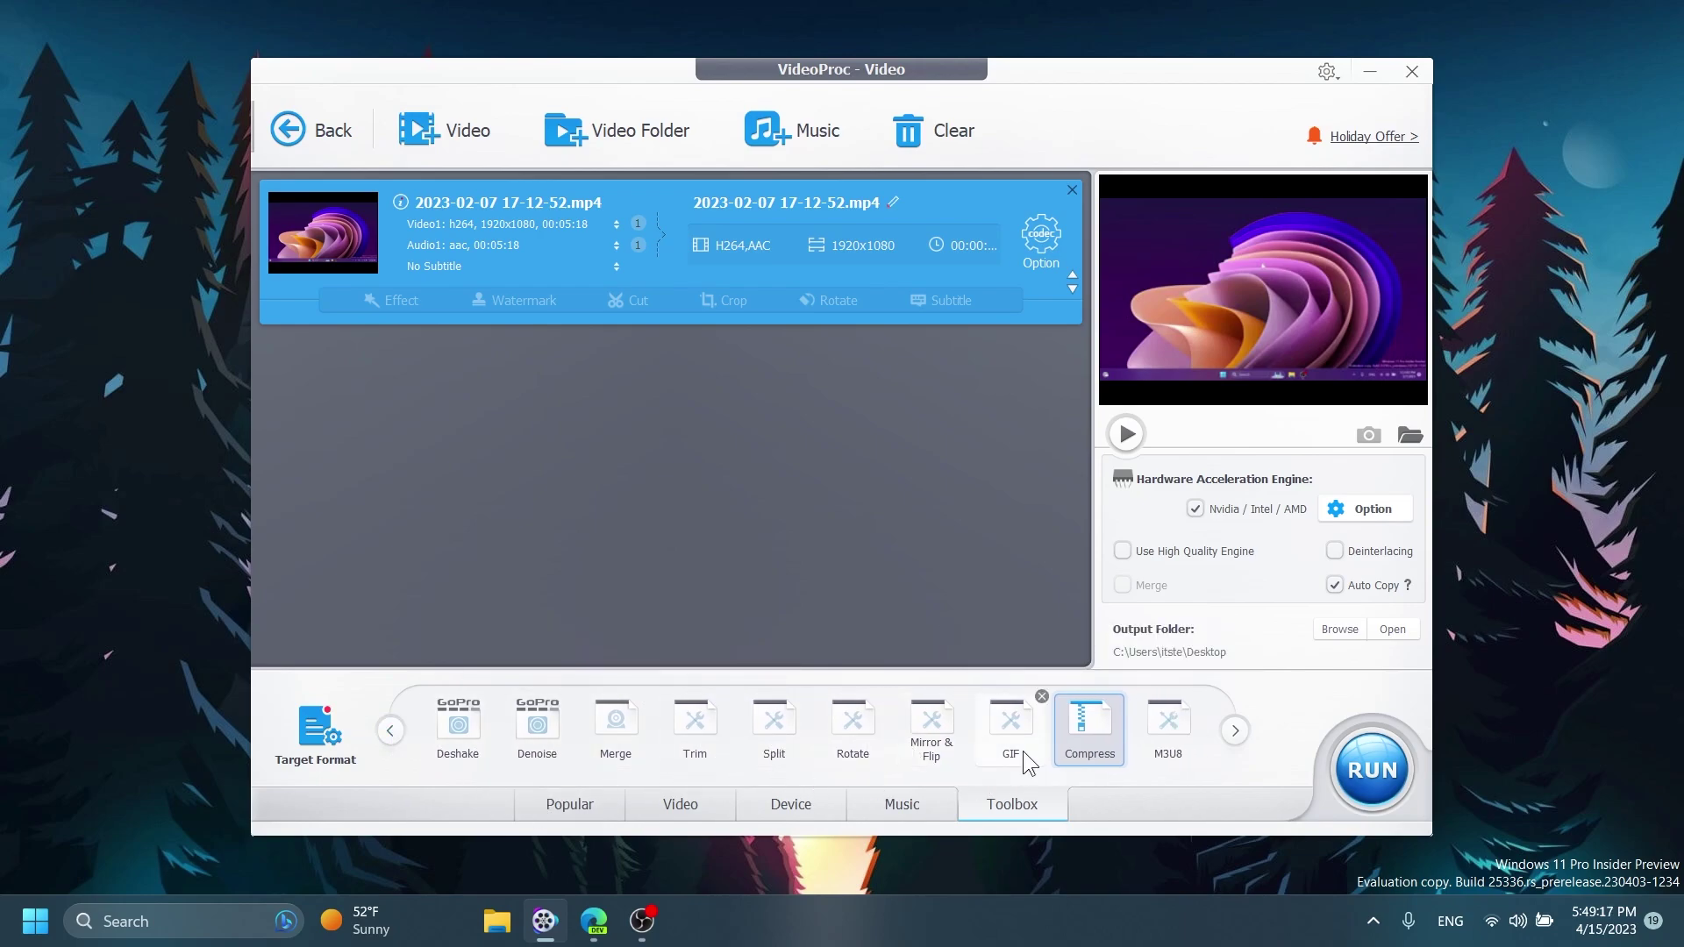
pyautogui.click(1237, 733)
pyautogui.click(1245, 730)
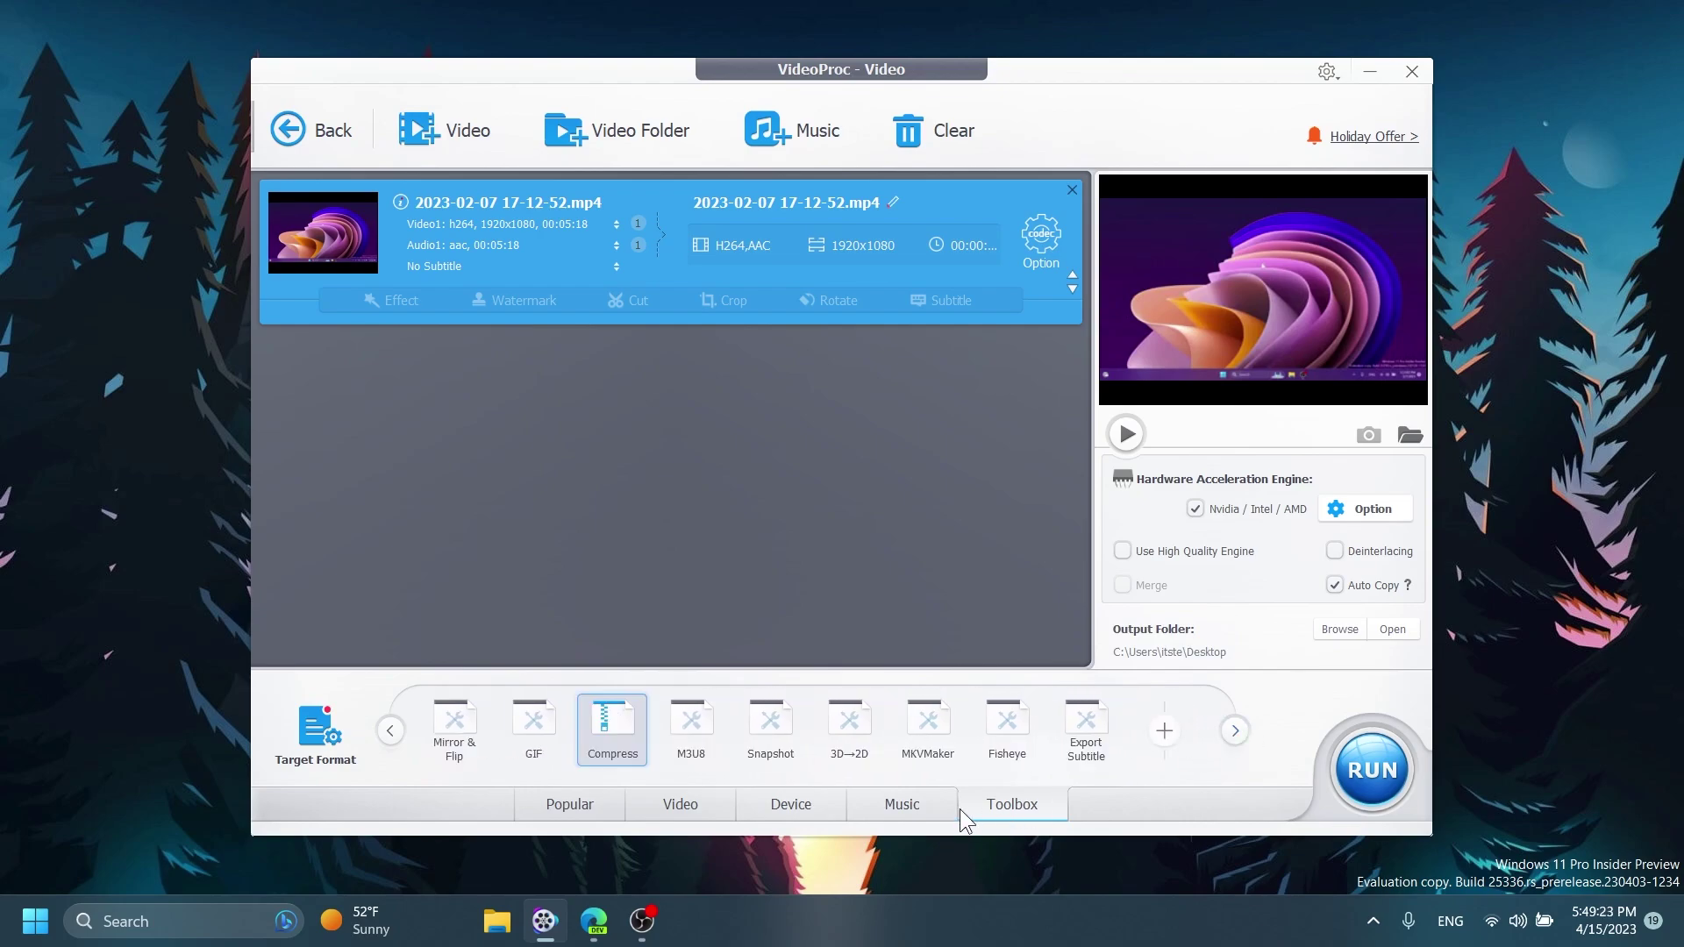
pyautogui.click(398, 728)
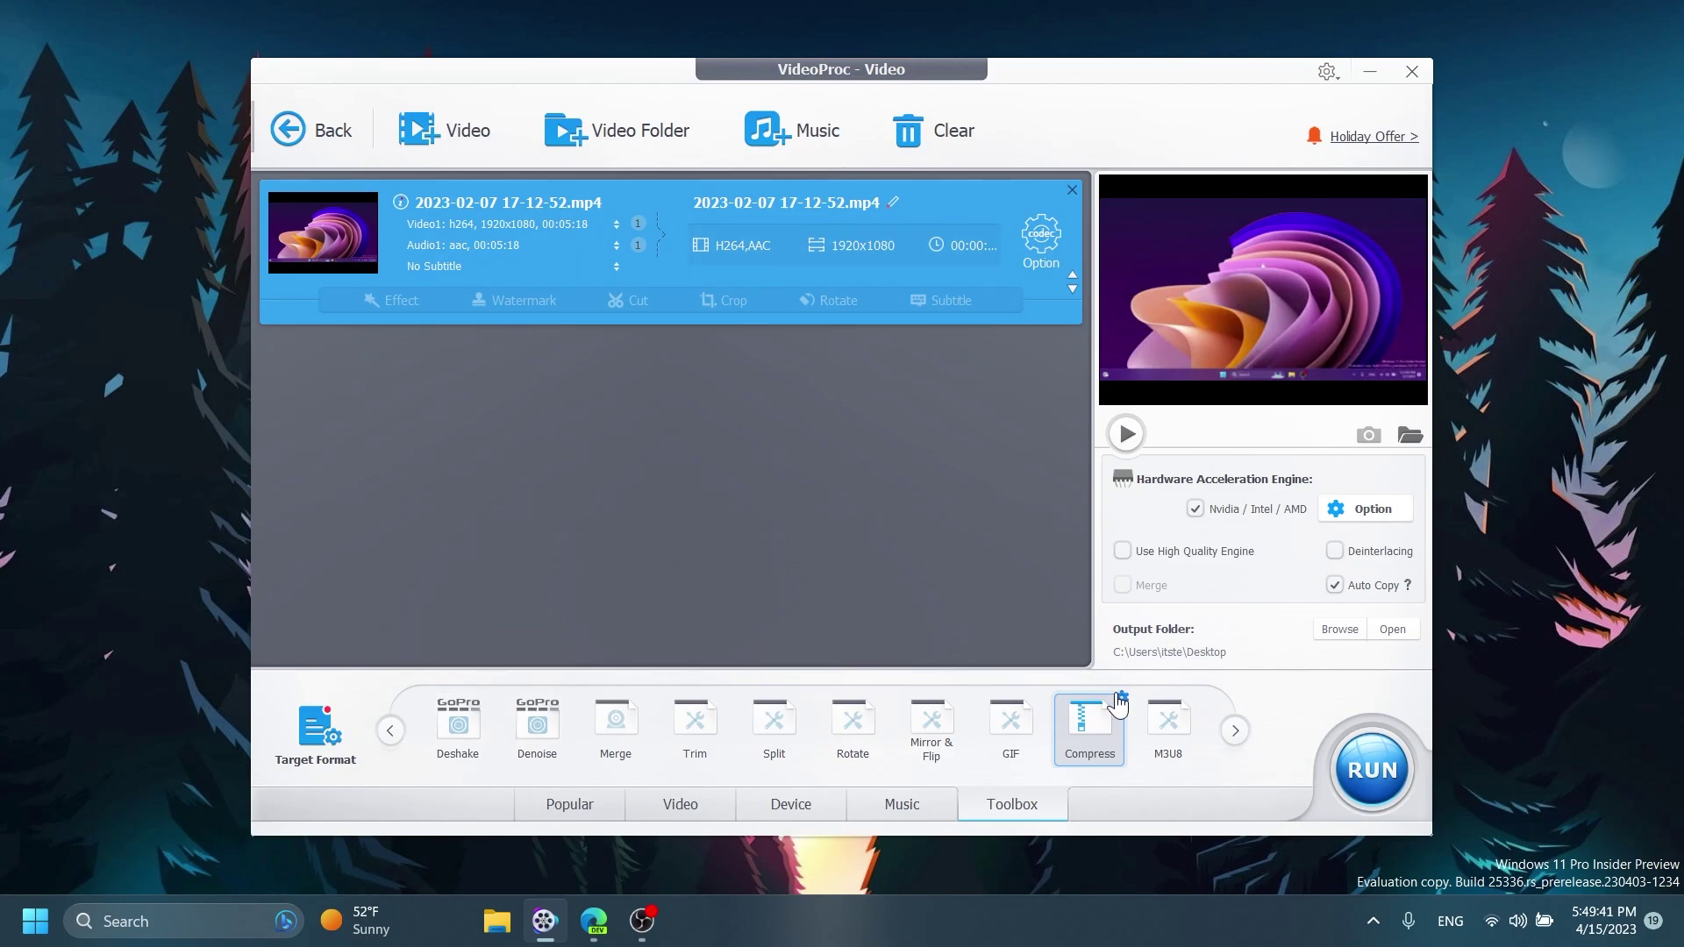
pyautogui.doubleClick(1089, 724)
pyautogui.click(635, 401)
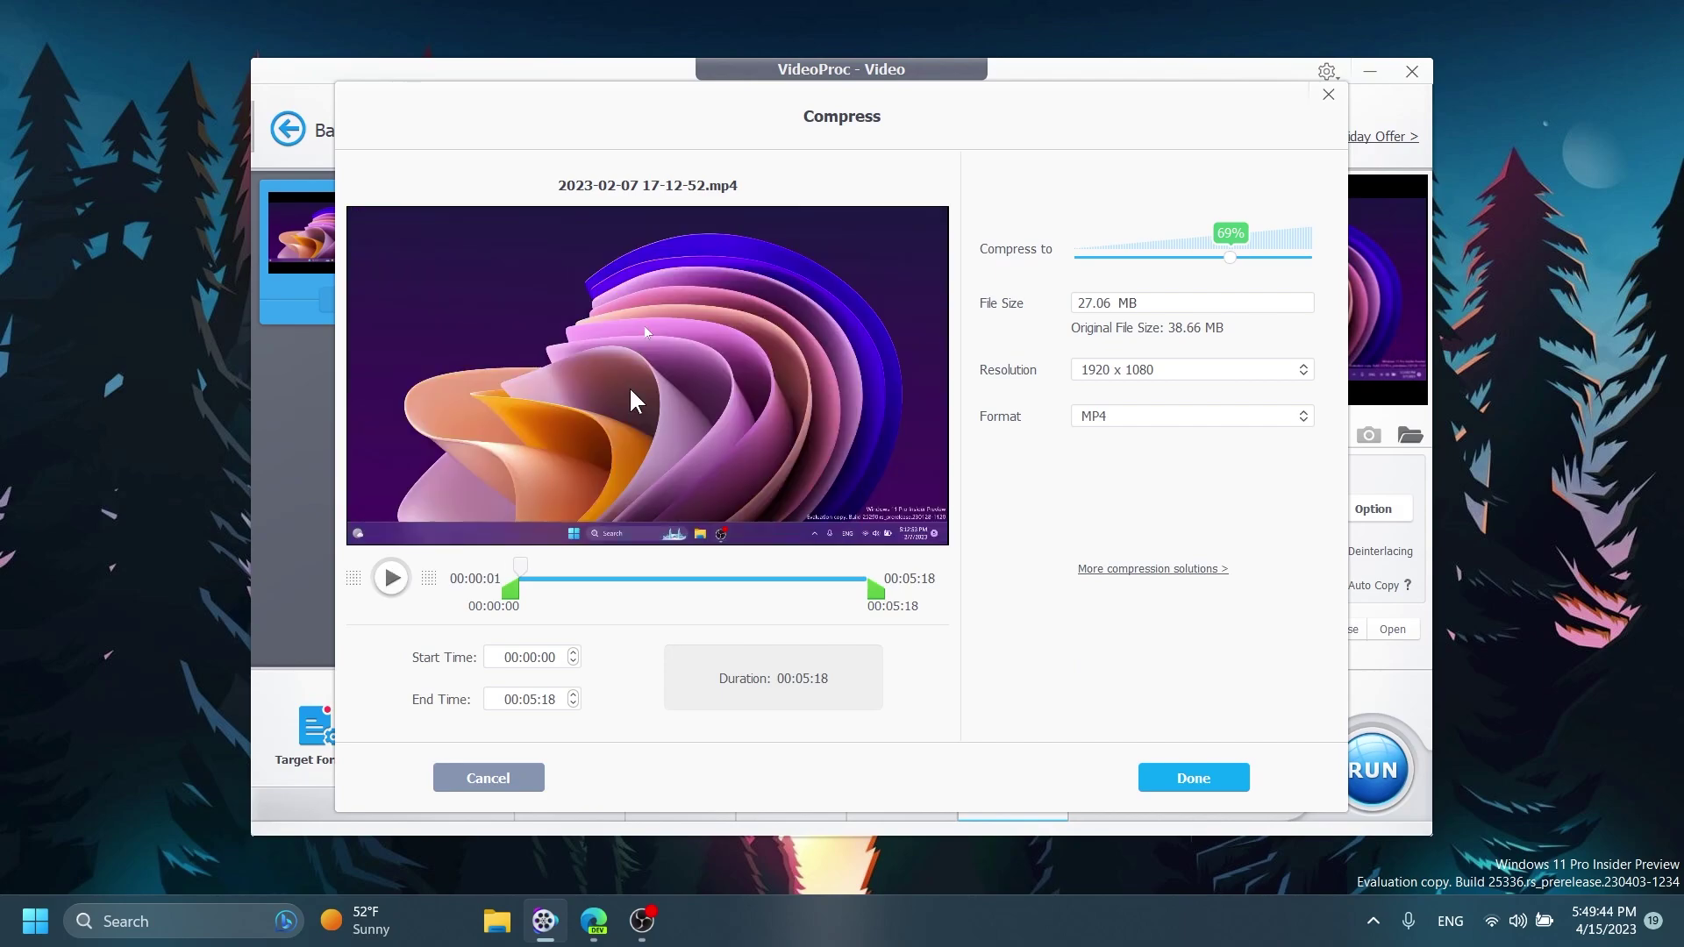